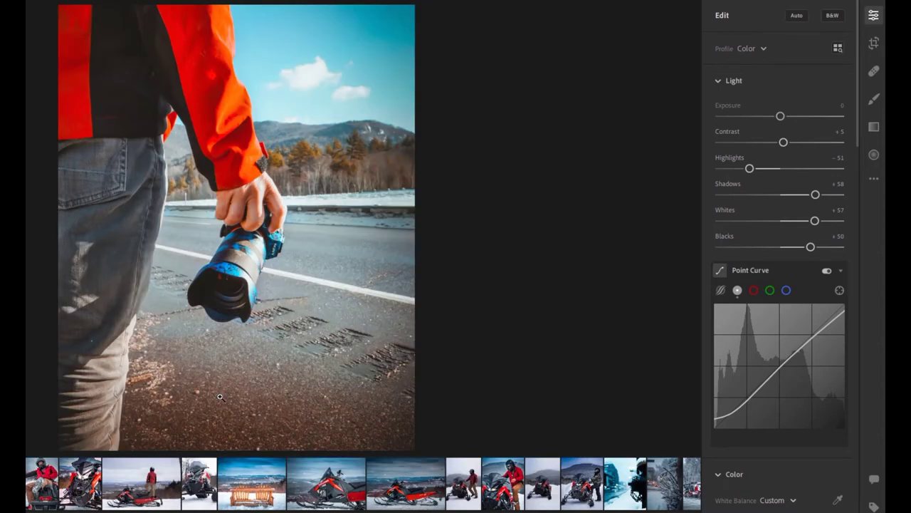
Bring up the actions menu (export, share, delete) for the teal-and-orange edited roadside camera photo
{"action": "right_click", "coordinate": [203, 124]}
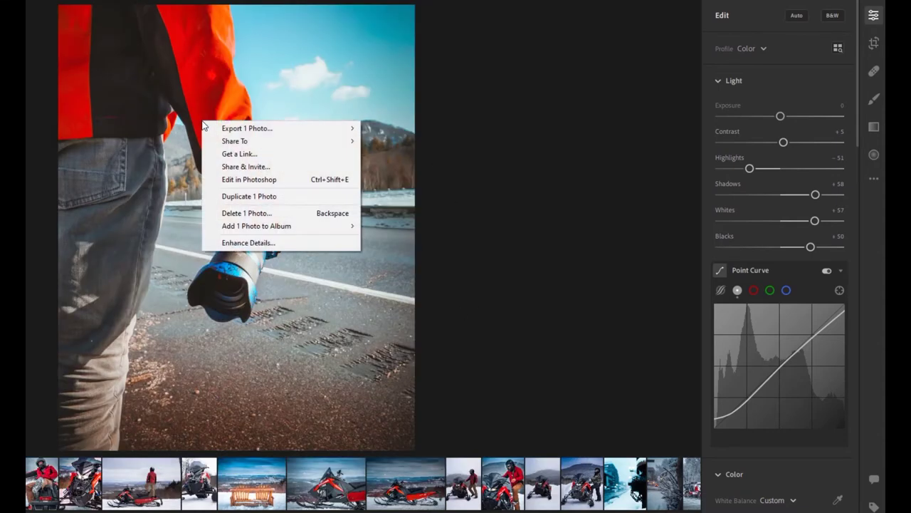
Delete the edited roadside photo and switch to the unedited camera-in-hand original
{"action": "left_click", "coordinate": [254, 212]}
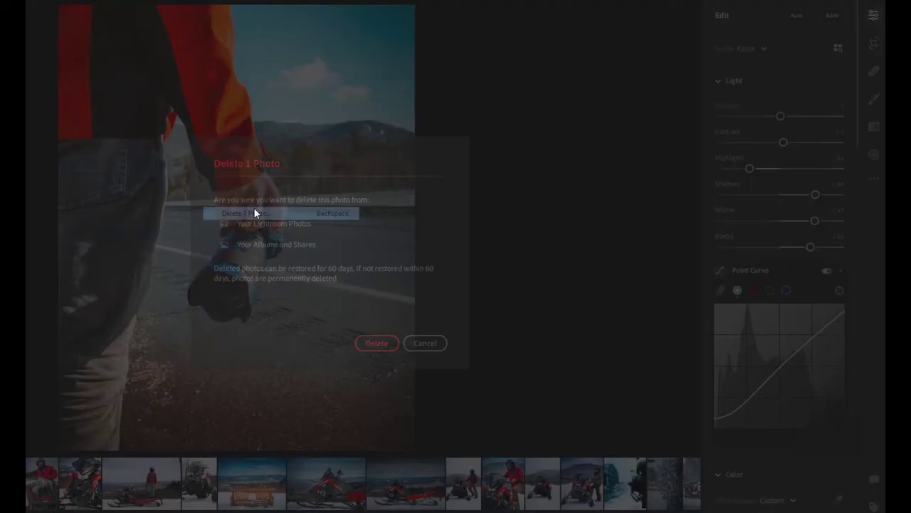
{"action": "left_click", "coordinate": [377, 343]}
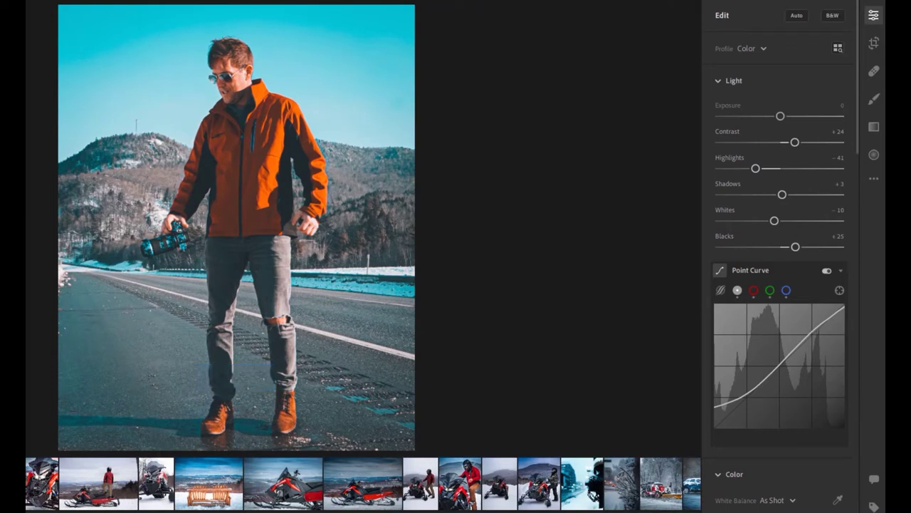
{"action": "key", "text": "alt+Tab"}
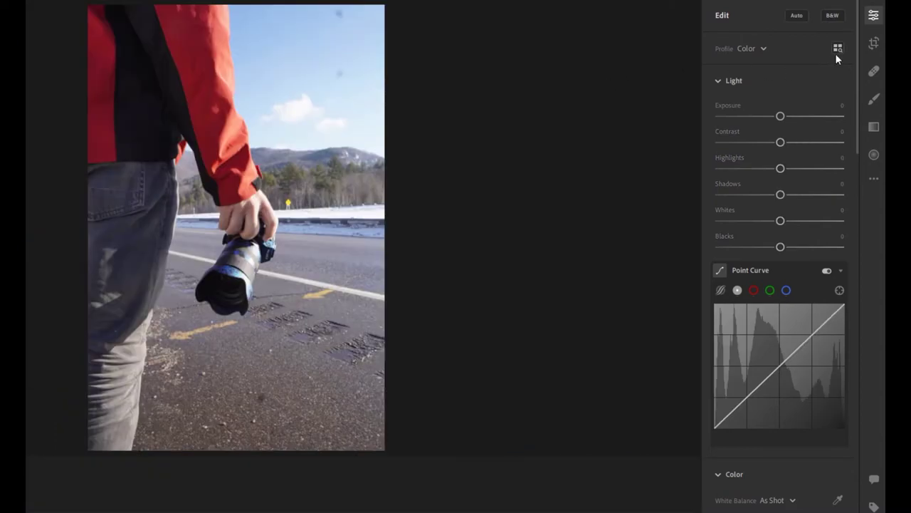
{"action": "left_click", "coordinate": [874, 43]}
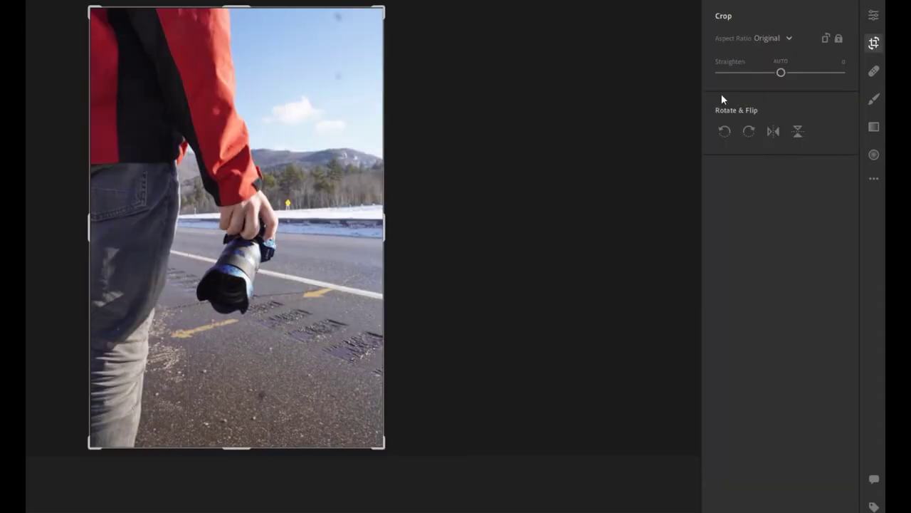
Crop the camera-in-hand photo to a 4 x 5 ratio, repositioning the image within the frame
{"action": "left_click", "coordinate": [772, 37]}
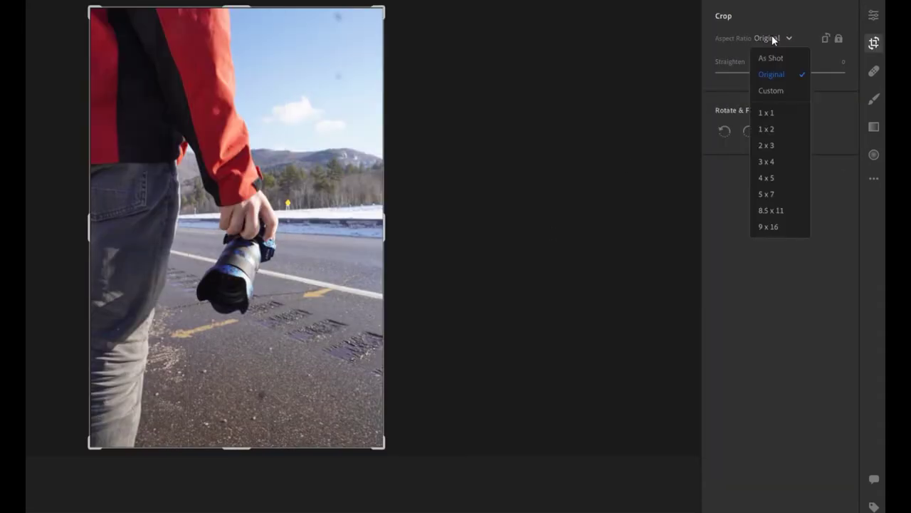
{"action": "left_click", "coordinate": [783, 176]}
{"action": "mouse_move", "coordinate": [325, 322]}
{"action": "left_mouse_down"}
{"action": "mouse_move", "coordinate": [321, 288]}
{"action": "mouse_move", "coordinate": [317, 349]}
{"action": "mouse_move", "coordinate": [311, 315]}
{"action": "left_mouse_up"}
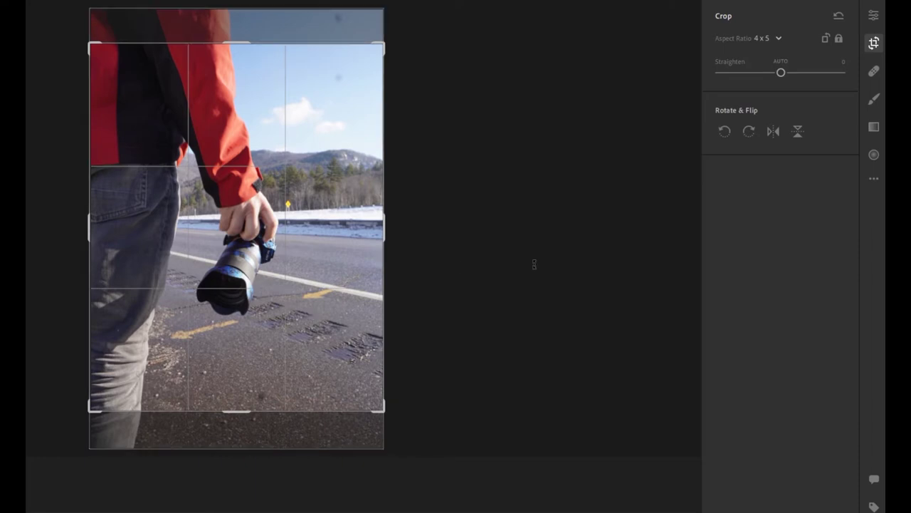
{"action": "key", "text": "Return"}
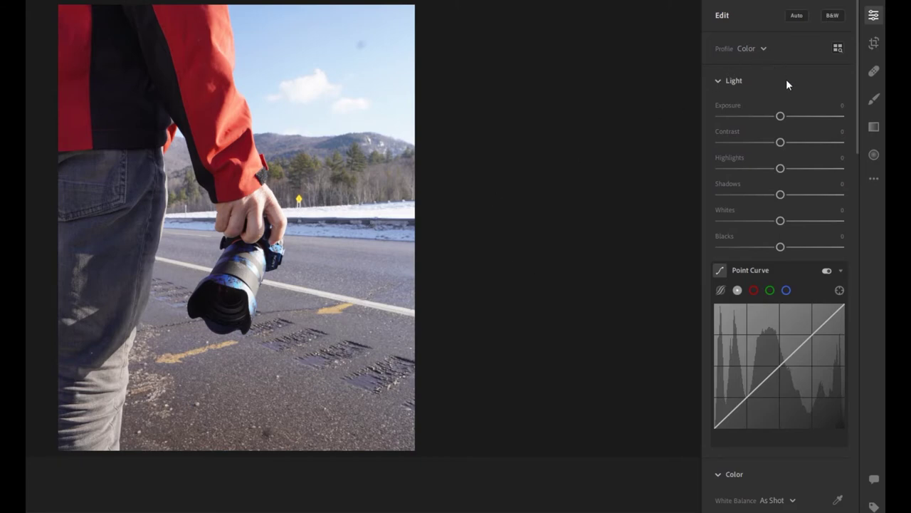
Set the Healing Brush mode to Heal (Size 10, Feather 27, Opacity 100)
{"action": "left_click", "coordinate": [875, 71]}
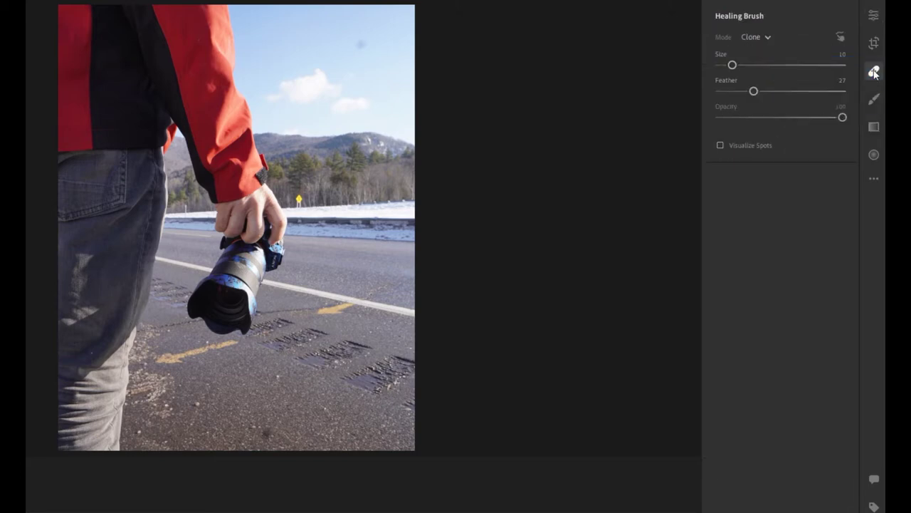
{"action": "left_click", "coordinate": [752, 41]}
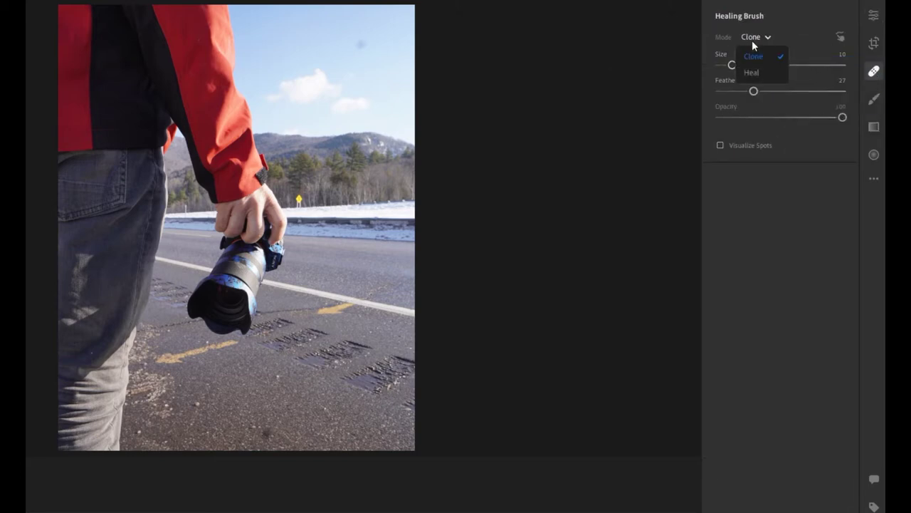
{"action": "left_click", "coordinate": [752, 72]}
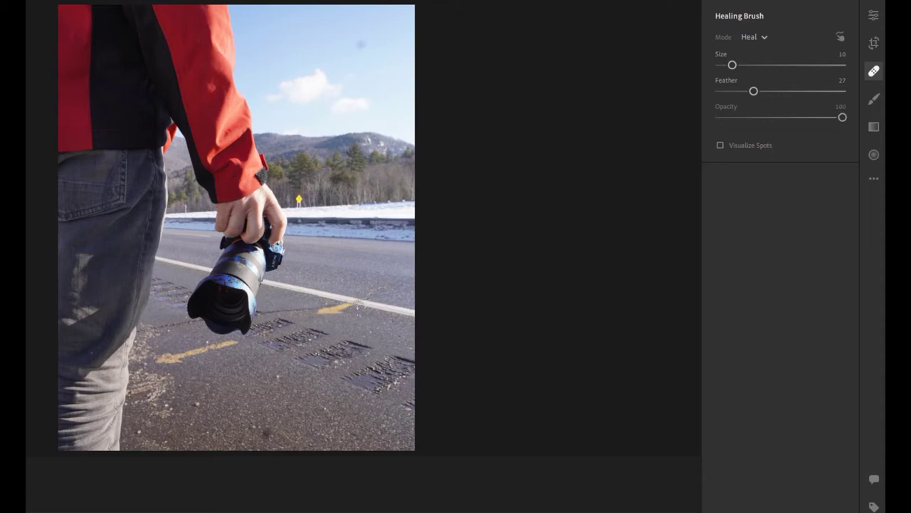
{"action": "left_click", "coordinate": [874, 15]}
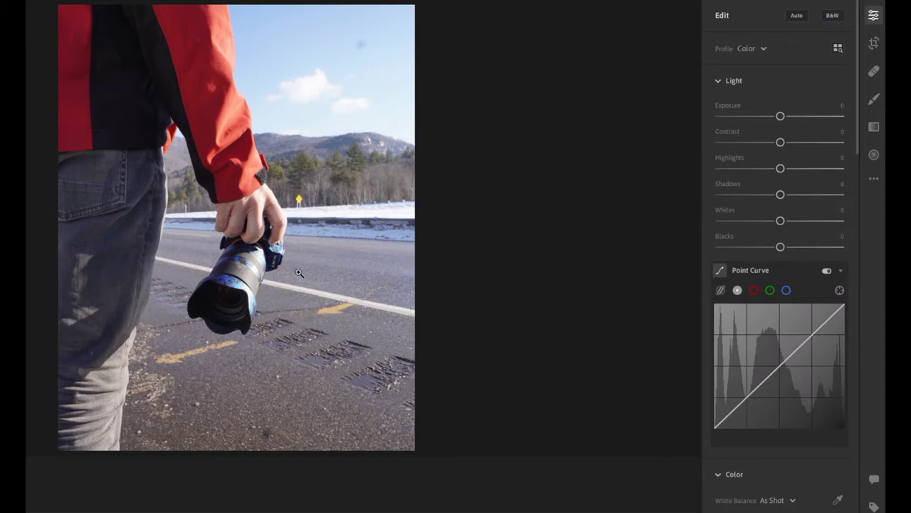
Heal away the yellow road arrow, moving the source to cleaner asphalt
{"action": "left_click", "coordinate": [336, 313]}
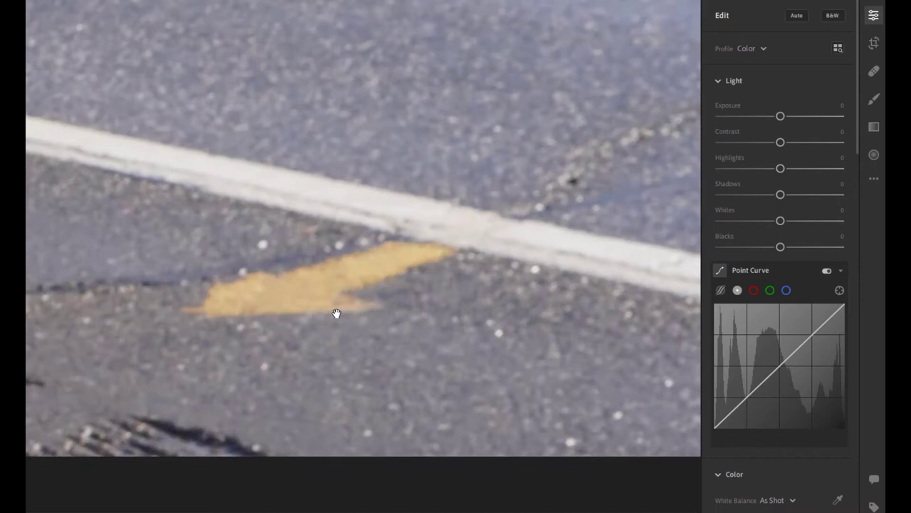
{"action": "left_click", "coordinate": [875, 42]}
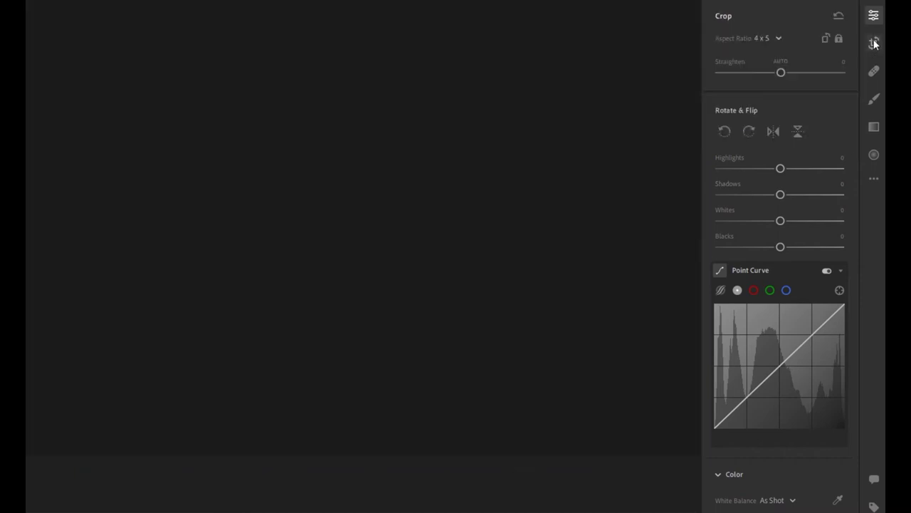
{"action": "left_click", "coordinate": [873, 19]}
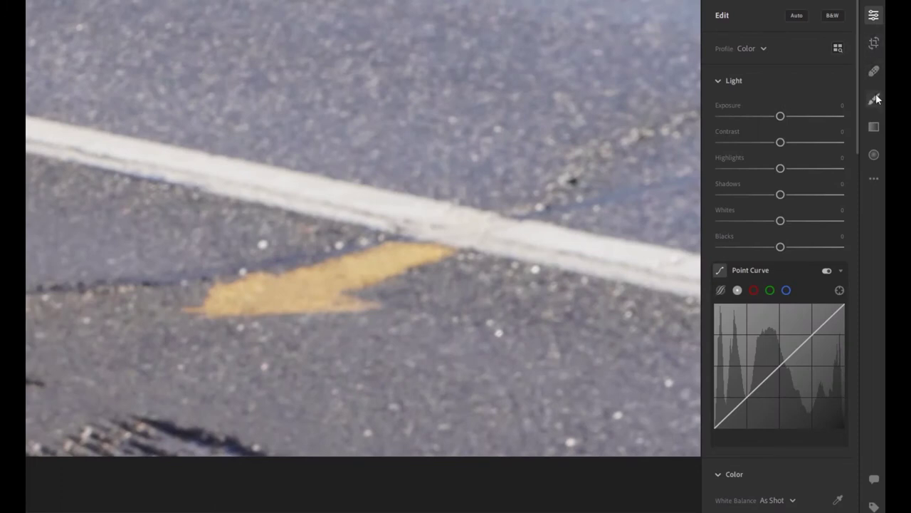
{"action": "left_click", "coordinate": [874, 72]}
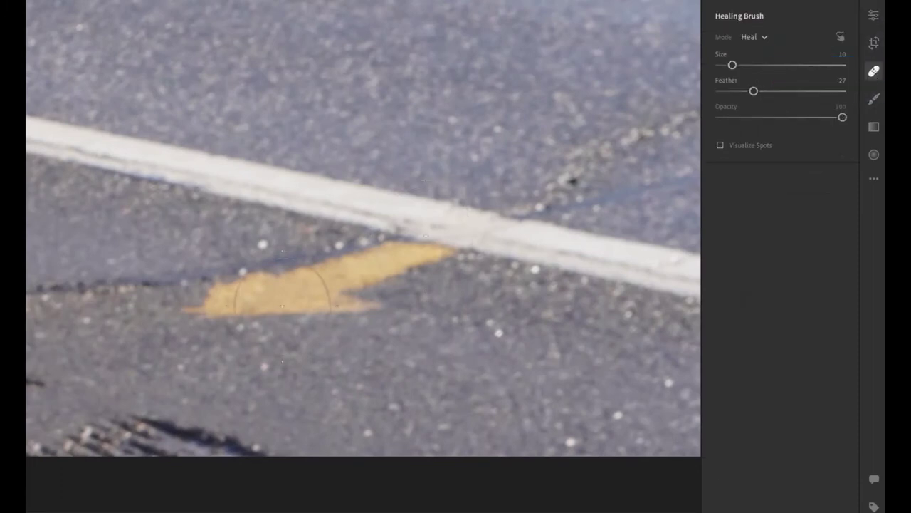
{"action": "mouse_move", "coordinate": [194, 302]}
{"action": "left_mouse_down"}
{"action": "mouse_move", "coordinate": [284, 307]}
{"action": "mouse_move", "coordinate": [373, 291]}
{"action": "mouse_move", "coordinate": [439, 299]}
{"action": "left_mouse_up"}
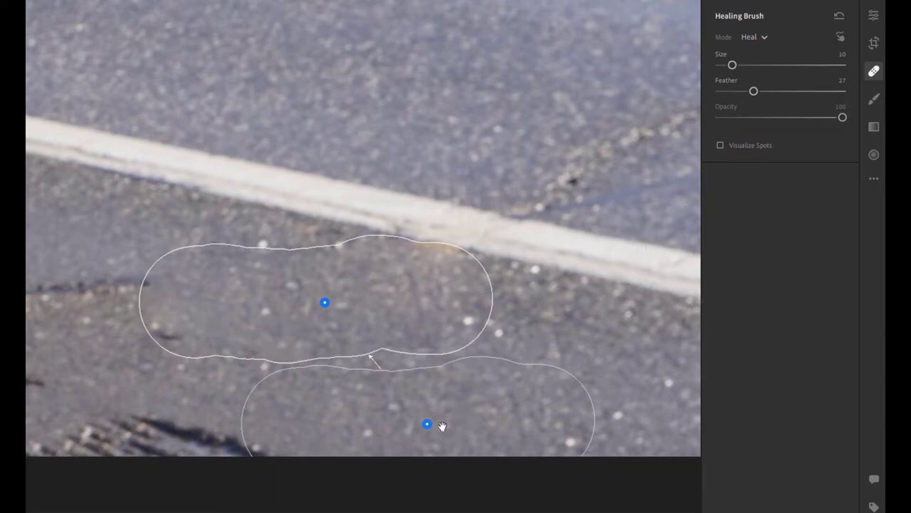
{"action": "left_click_drag", "start_coordinate": [442, 425], "coordinate": [462, 421]}
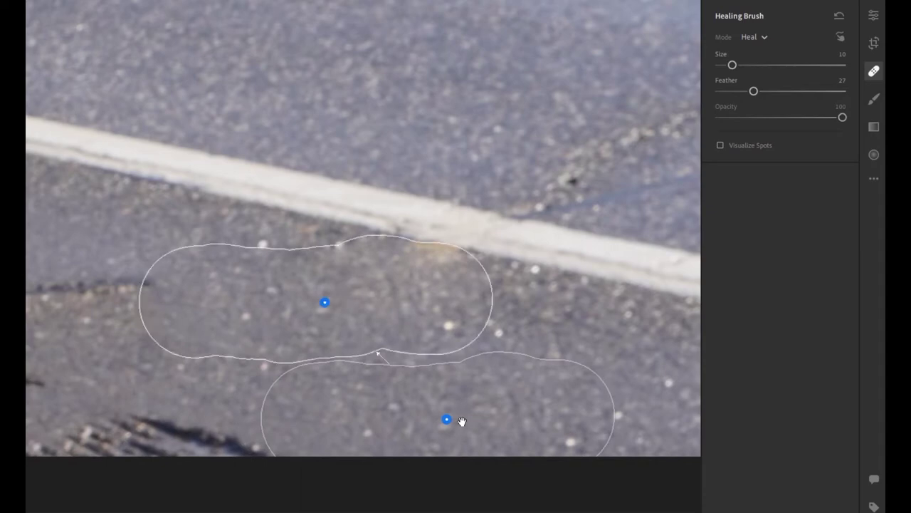
{"action": "left_click", "coordinate": [874, 16]}
Lower the heal feather to 6 and check the healed road at full view
{"action": "left_click", "coordinate": [464, 233]}
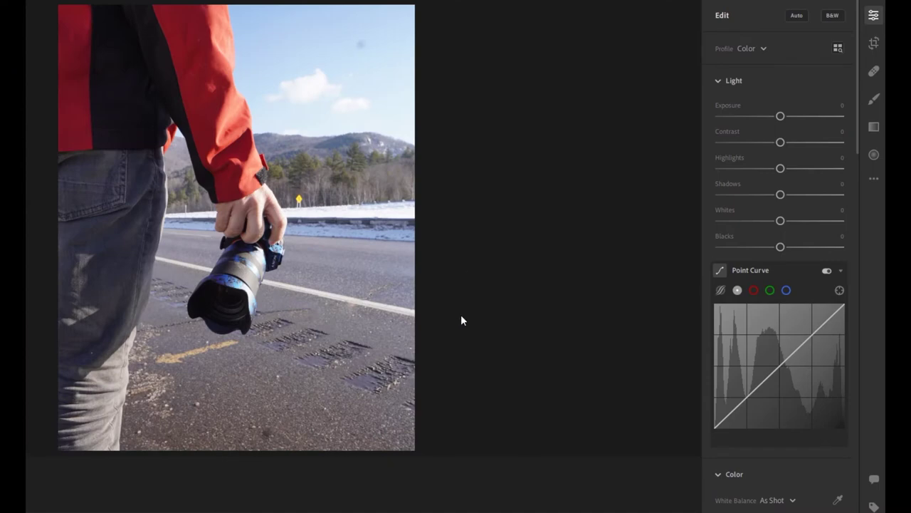
{"action": "left_click", "coordinate": [369, 307]}
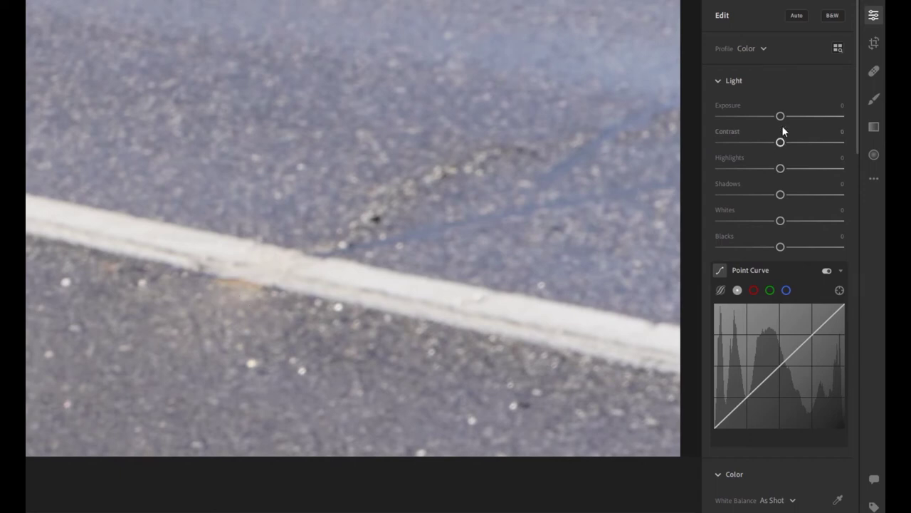
{"action": "left_click", "coordinate": [874, 70]}
{"action": "left_click", "coordinate": [873, 70]}
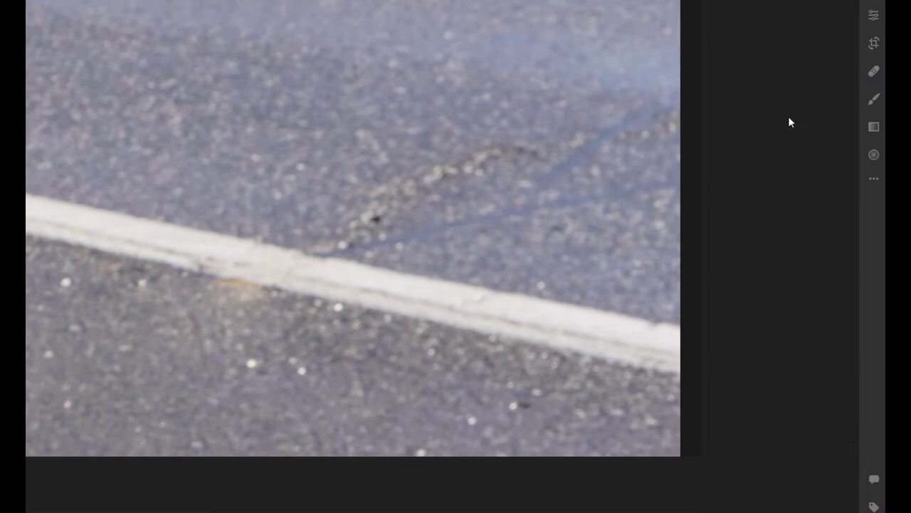
{"action": "left_click", "coordinate": [874, 74]}
{"action": "mouse_move", "coordinate": [756, 91]}
{"action": "left_mouse_down"}
{"action": "mouse_move", "coordinate": [796, 93]}
{"action": "mouse_move", "coordinate": [739, 106]}
{"action": "left_mouse_up"}
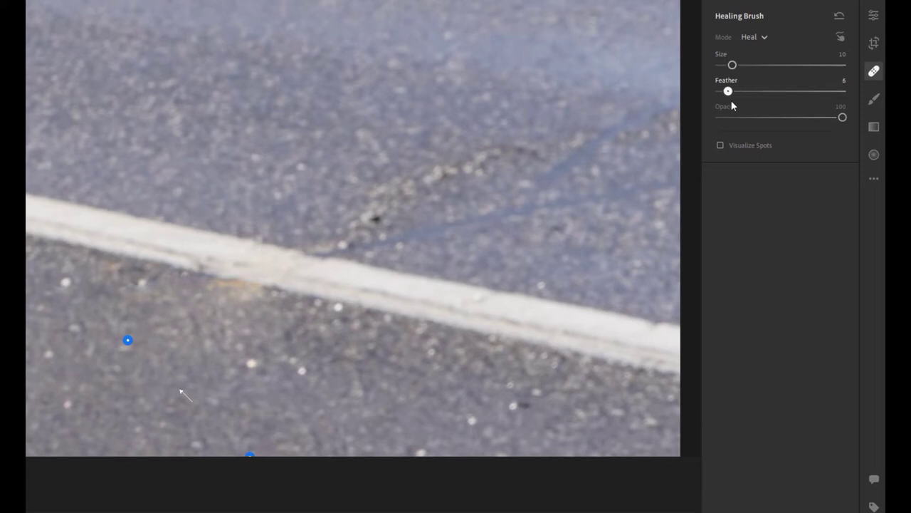
{"action": "left_click_drag", "start_coordinate": [733, 105], "coordinate": [734, 105]}
{"action": "left_click", "coordinate": [873, 15]}
{"action": "left_click", "coordinate": [394, 241]}
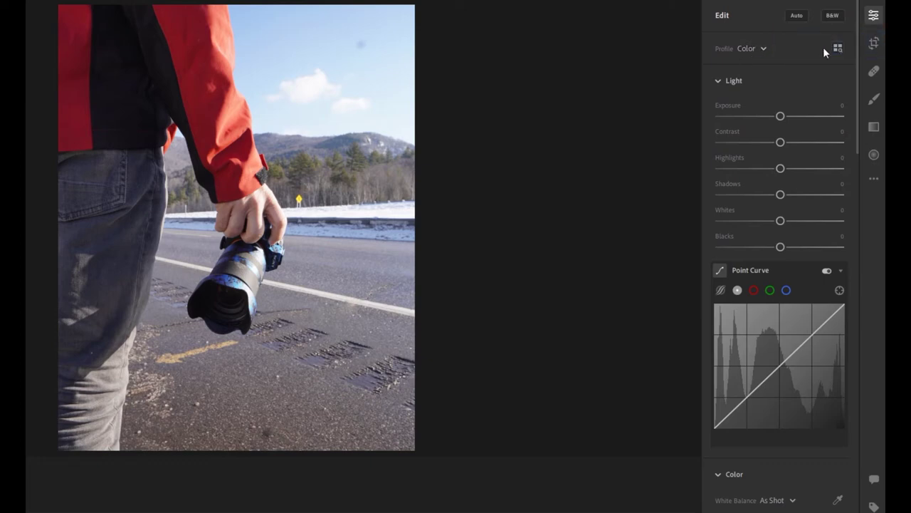
Switch the Healing Brush to Clone mode and clone over the road marks beside the camera
{"action": "left_click", "coordinate": [873, 72]}
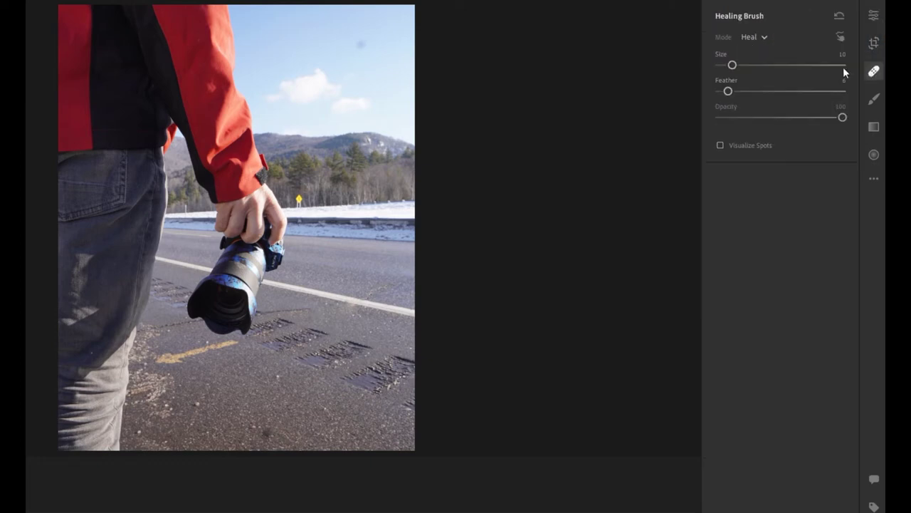
{"action": "left_click", "coordinate": [751, 37]}
{"action": "left_click", "coordinate": [754, 56]}
{"action": "left_click", "coordinate": [353, 328]}
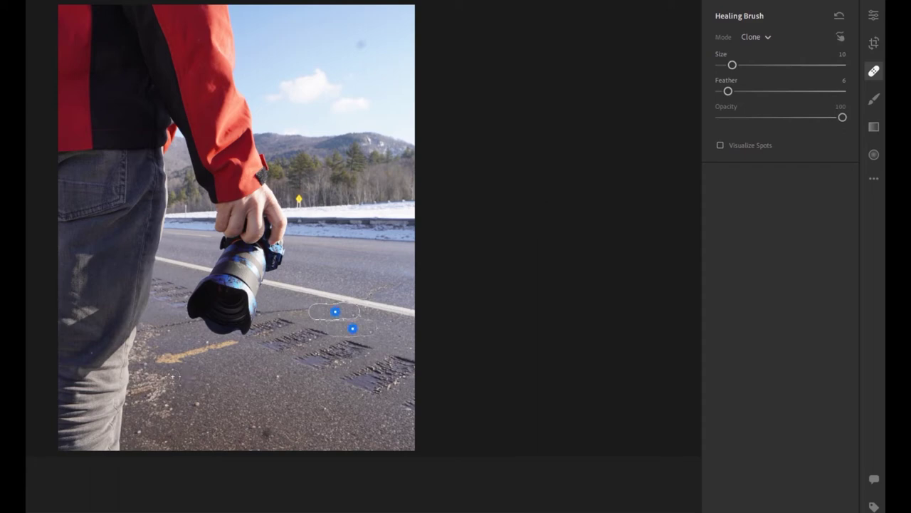
{"action": "left_click_drag", "start_coordinate": [161, 358], "coordinate": [241, 348]}
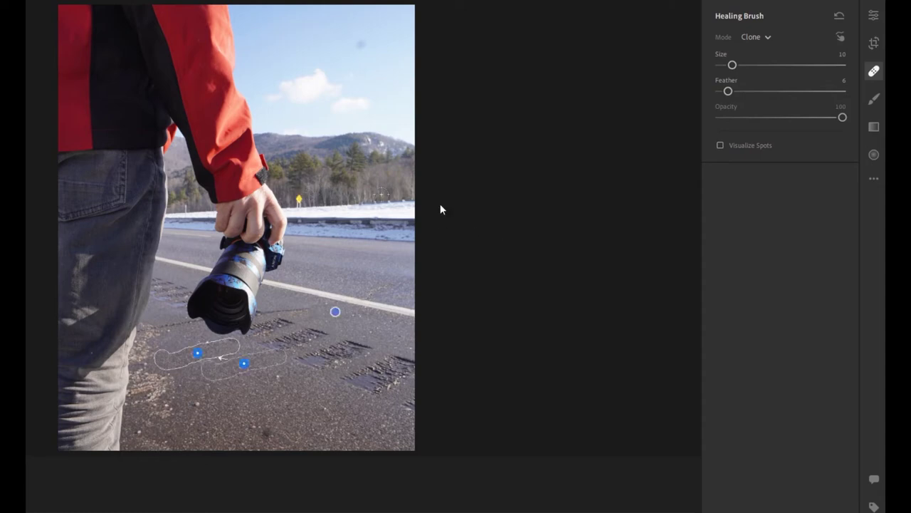
Zoom to 100% on the yellow sign and set the Healing Brush to Heal mode at size 4
{"action": "left_click", "coordinate": [873, 16]}
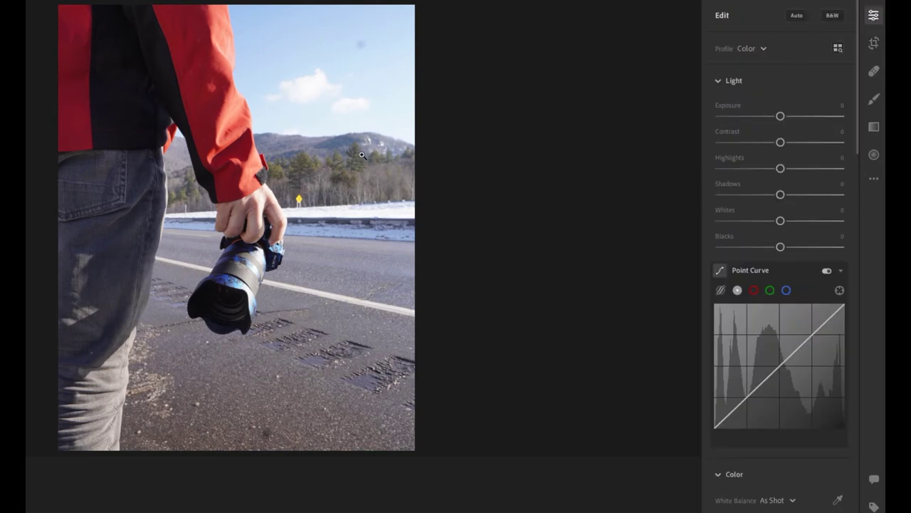
{"action": "left_click", "coordinate": [306, 200]}
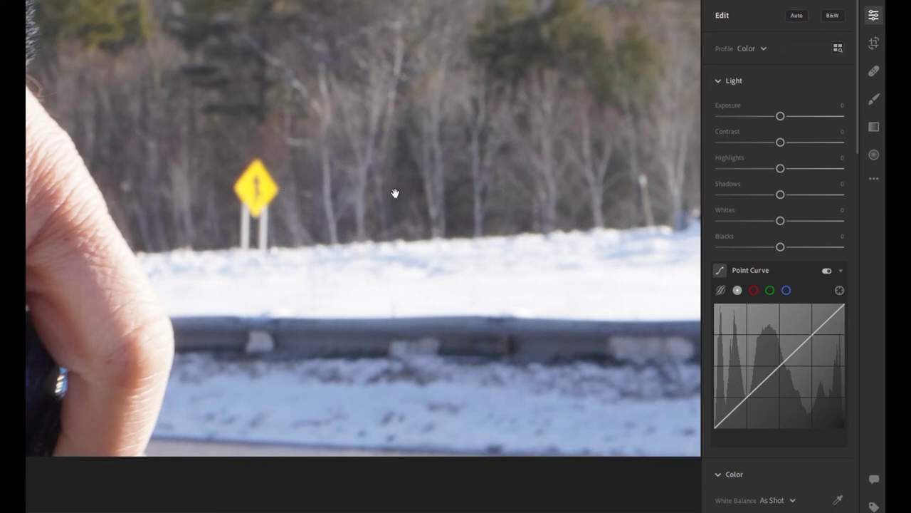
{"action": "left_click", "coordinate": [871, 74]}
{"action": "left_click", "coordinate": [748, 40]}
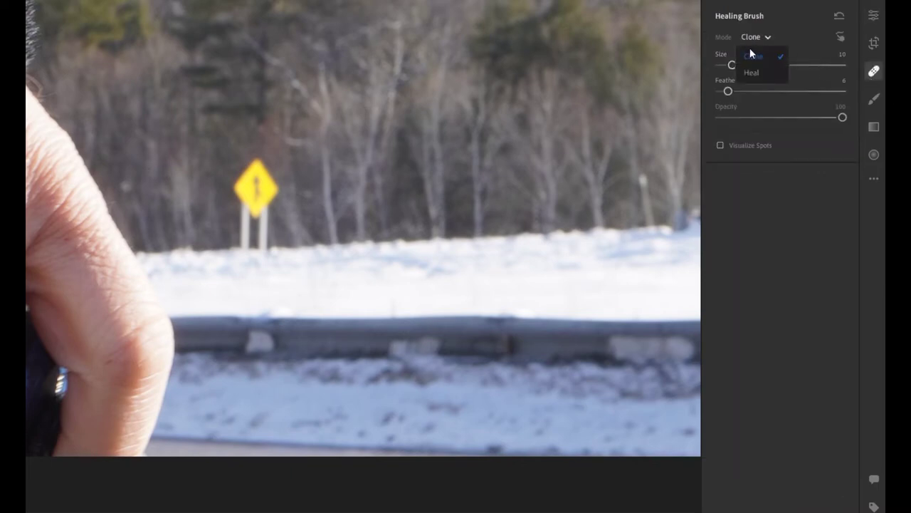
{"action": "left_click", "coordinate": [752, 73]}
{"action": "left_click_drag", "start_coordinate": [732, 64], "coordinate": [745, 65]}
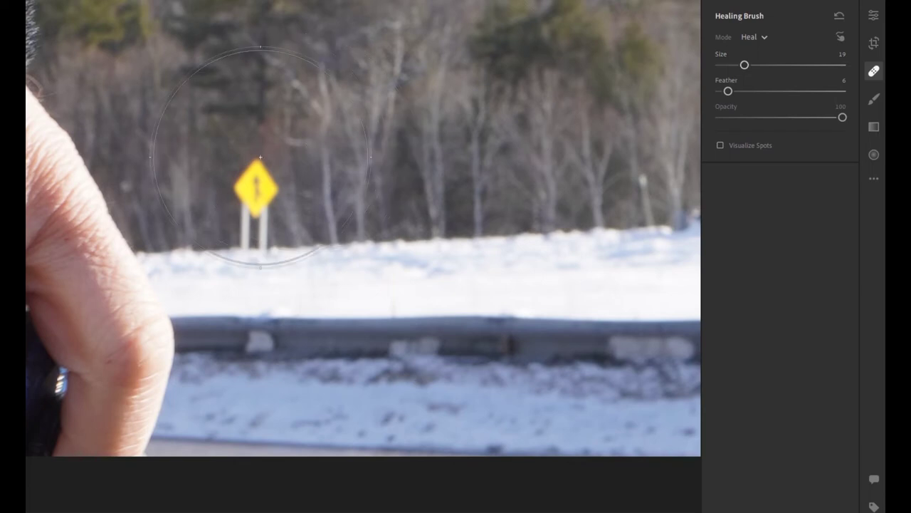
{"action": "left_click_drag", "start_coordinate": [727, 70], "coordinate": [724, 70]}
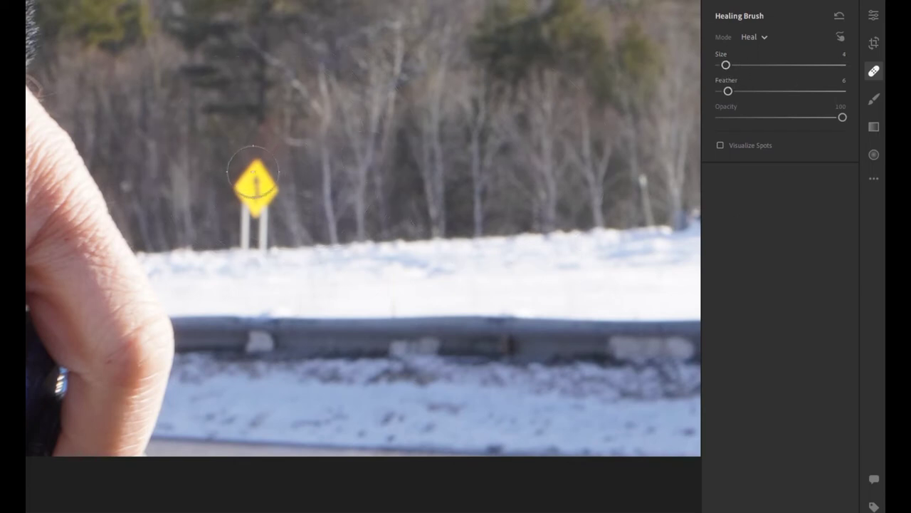
Paint the yellow roadside sign out of the photo and zoom back out
{"action": "left_click_drag", "start_coordinate": [254, 173], "coordinate": [255, 226]}
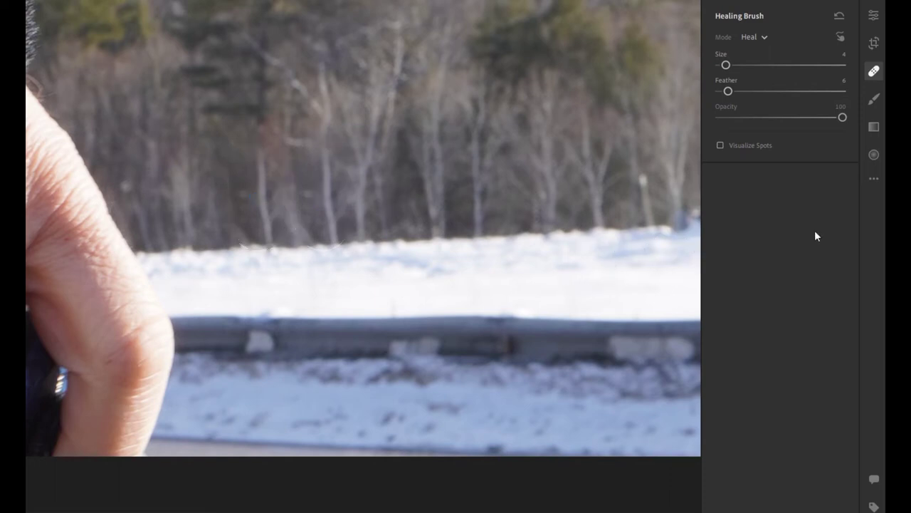
{"action": "left_click", "coordinate": [873, 19]}
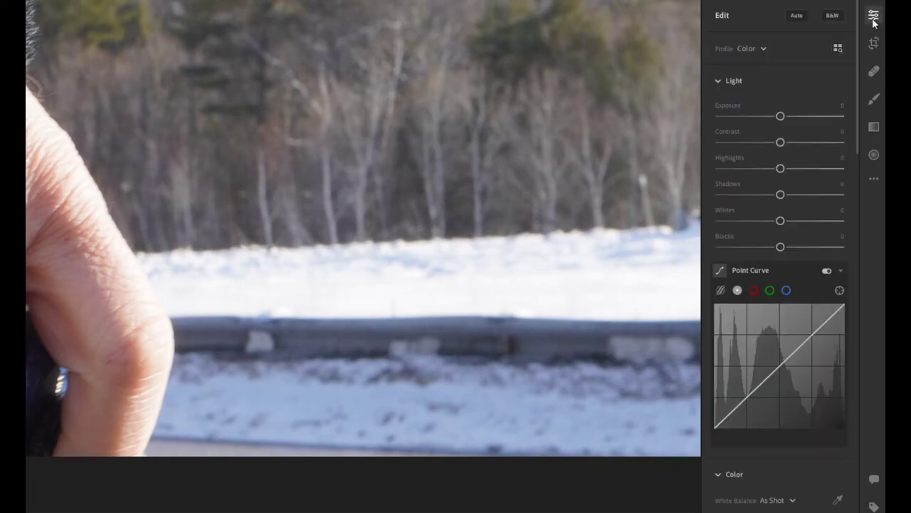
{"action": "left_click", "coordinate": [312, 189]}
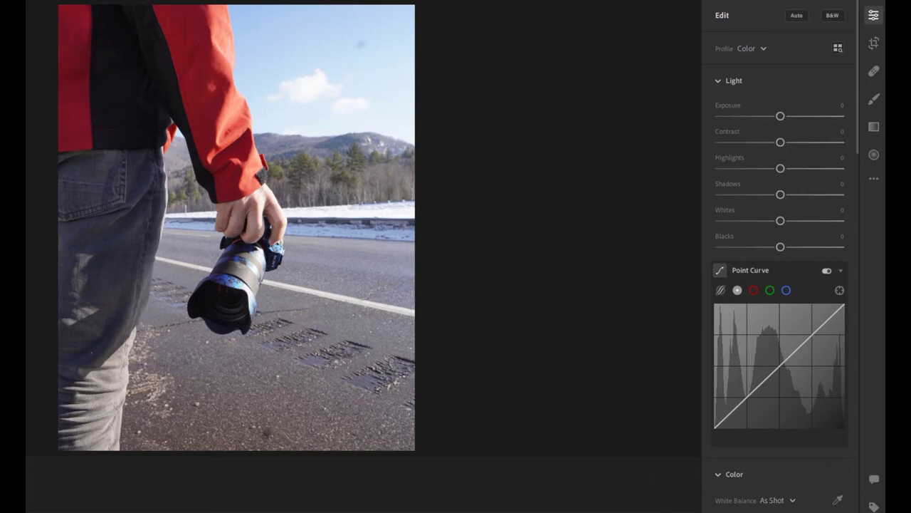
Show the Presets panel with its Grain, Vignetting and OPTIEDITS groups using Shift+P
{"action": "key", "text": "shift+p"}
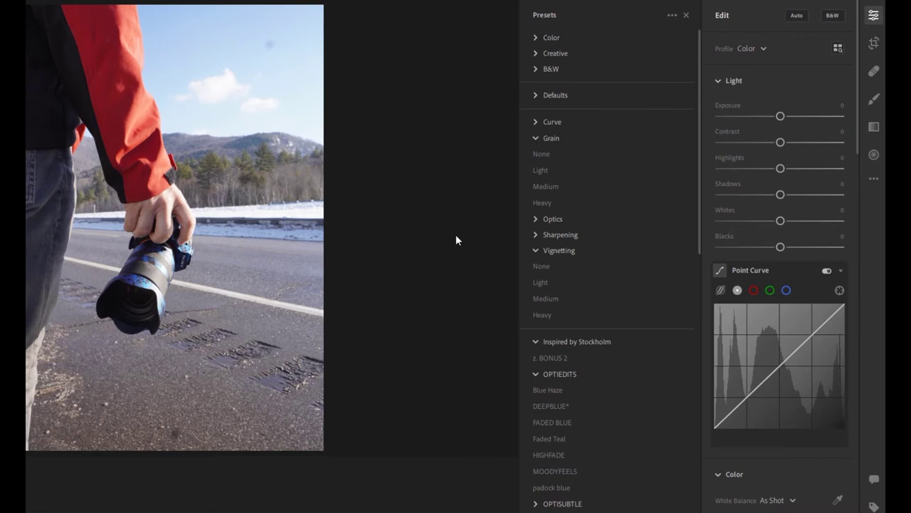
Try the z. BONUS 2 and Faded Teal presets, undo Faded Teal, and close the Presets panel
{"action": "scroll", "coordinate": [614, 267], "scroll_direction": "down", "scroll_amount": 5}
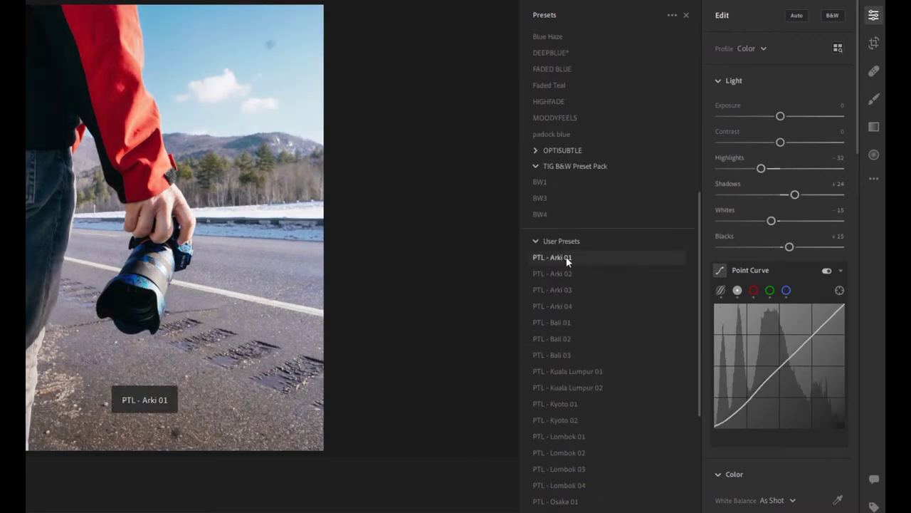
{"action": "scroll", "coordinate": [566, 257], "scroll_direction": "down", "scroll_amount": 4}
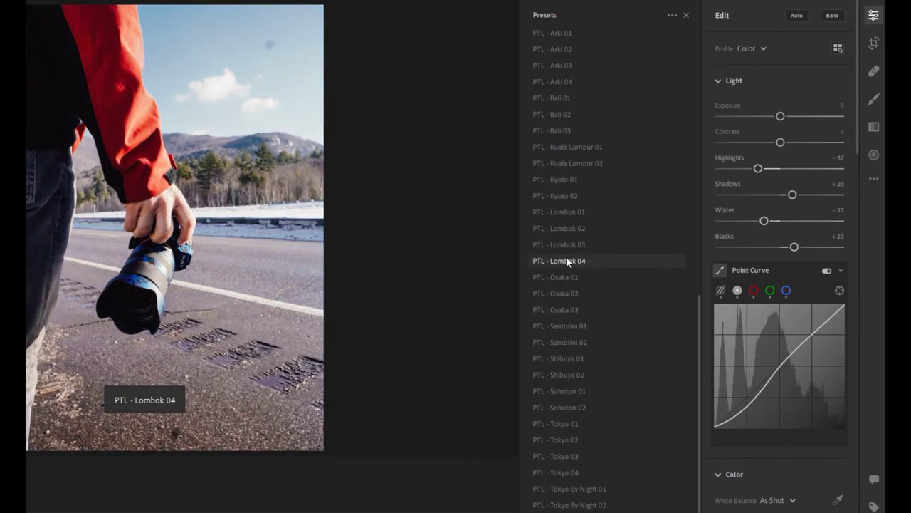
{"action": "scroll", "coordinate": [566, 258], "scroll_direction": "up", "scroll_amount": 9}
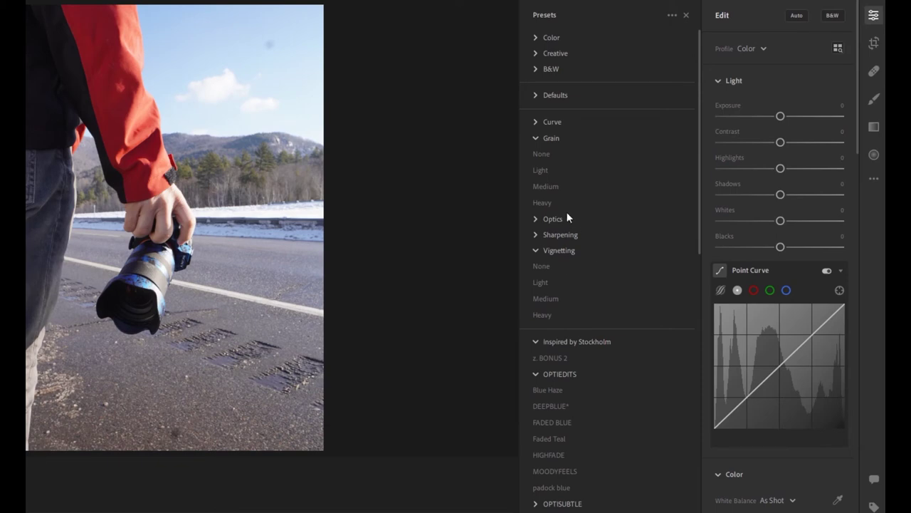
{"action": "scroll", "coordinate": [614, 235], "scroll_direction": "down", "scroll_amount": 7}
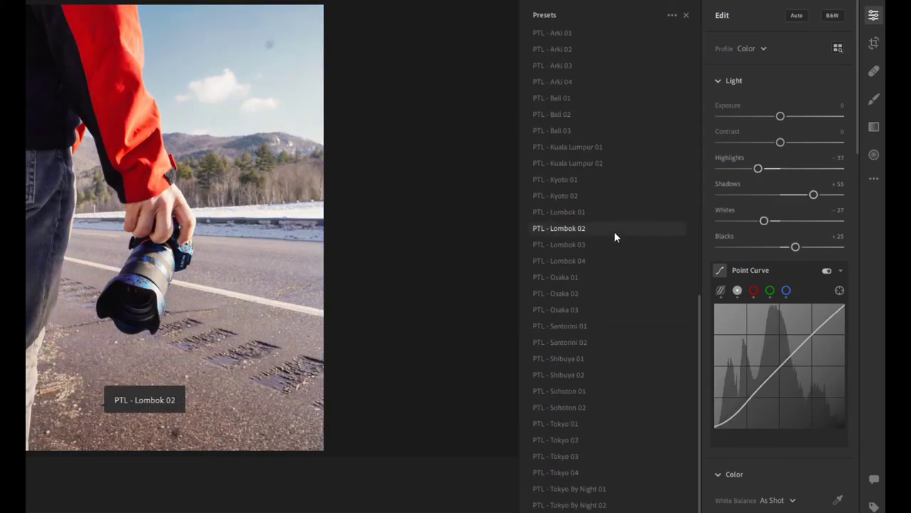
{"action": "scroll", "coordinate": [614, 236], "scroll_direction": "up", "scroll_amount": 7}
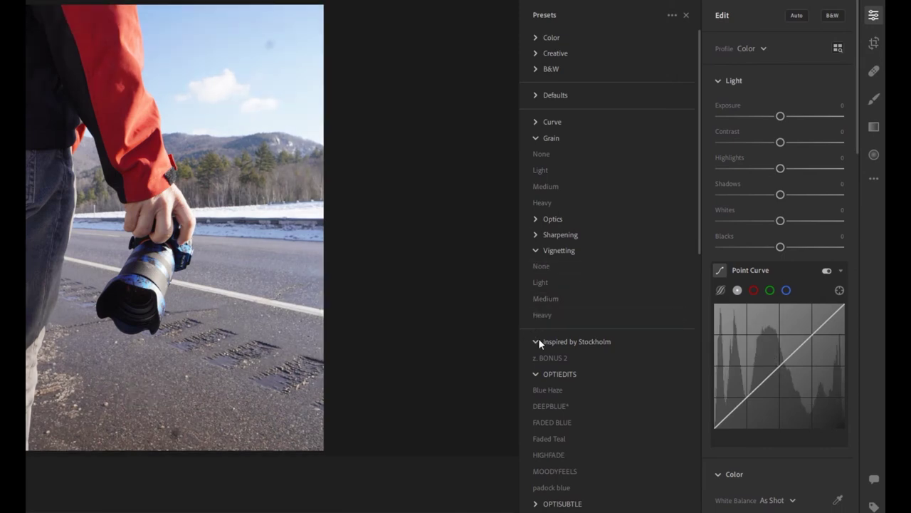
{"action": "scroll", "coordinate": [608, 374], "scroll_direction": "down", "scroll_amount": 3}
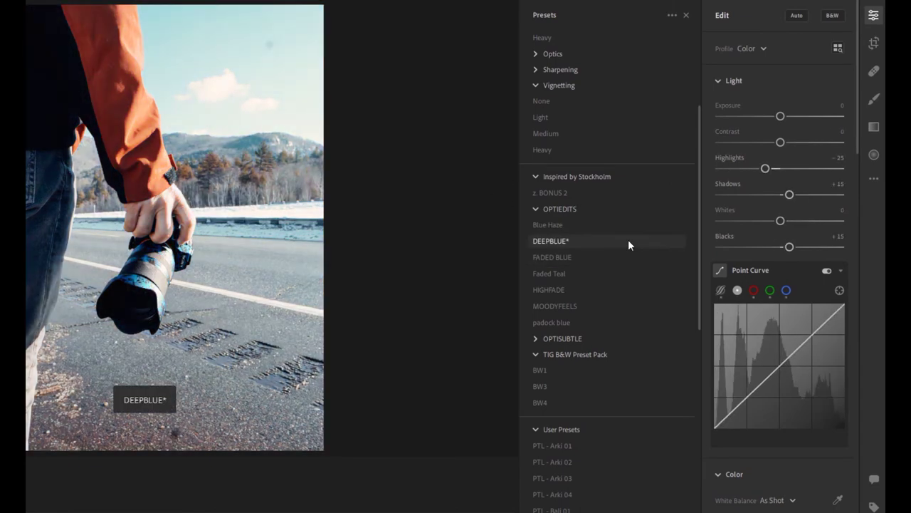
{"action": "left_click", "coordinate": [552, 191]}
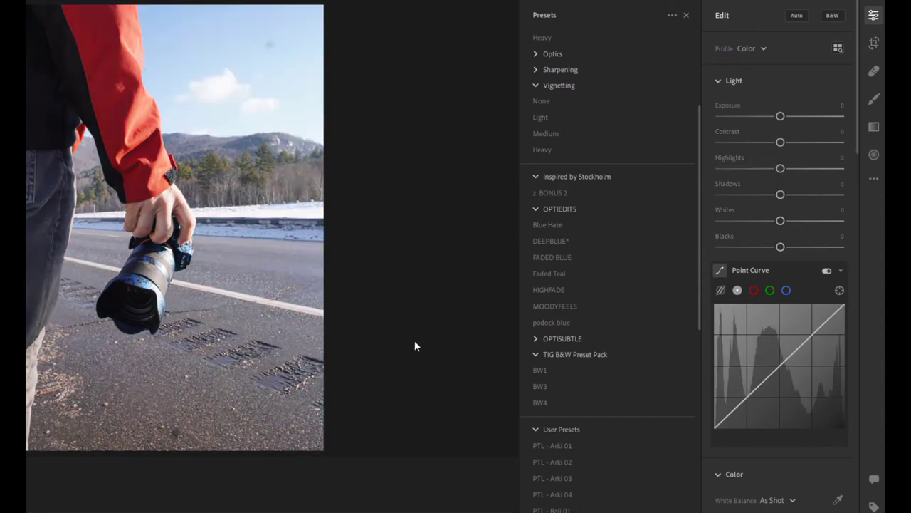
{"action": "left_click", "coordinate": [616, 273]}
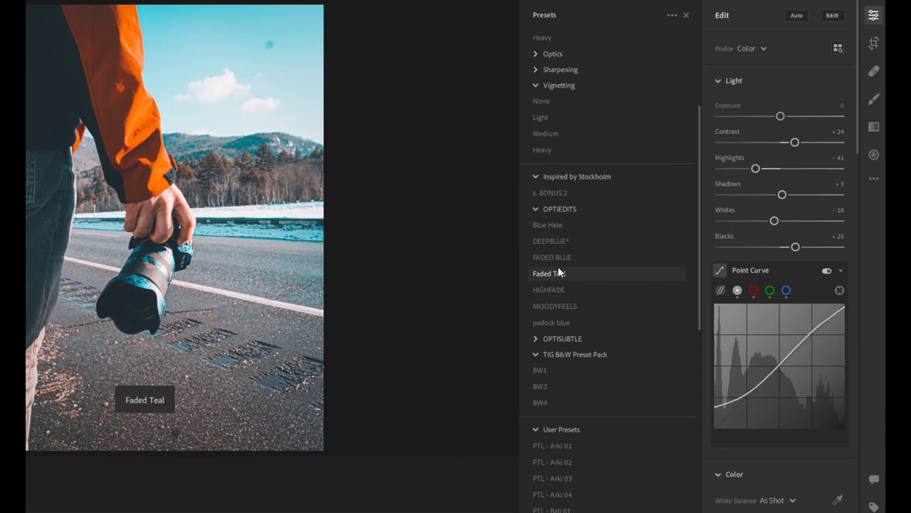
{"action": "key", "text": "ctrl+z"}
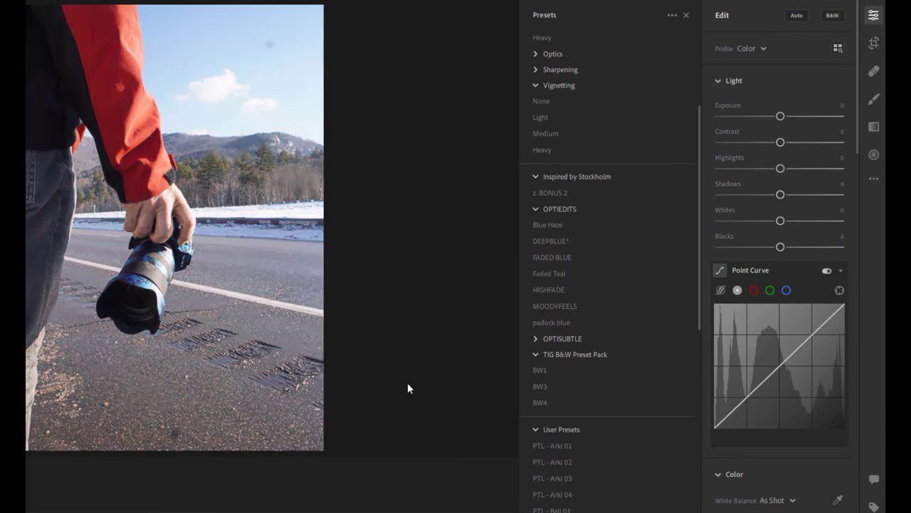
{"action": "key", "text": "shift+p"}
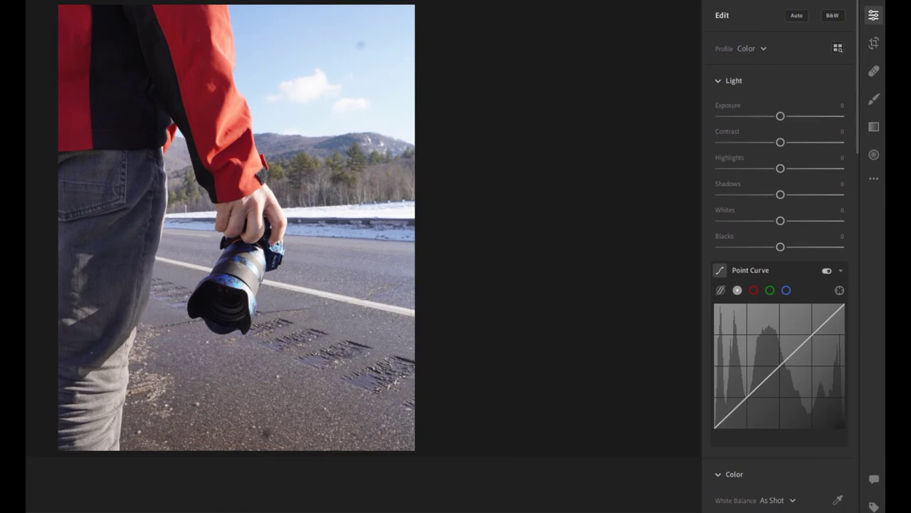
Hide the edit panel, show the filmstrip, and move to the red-jacket snowmobile rider photo
{"action": "key", "text": "e"}
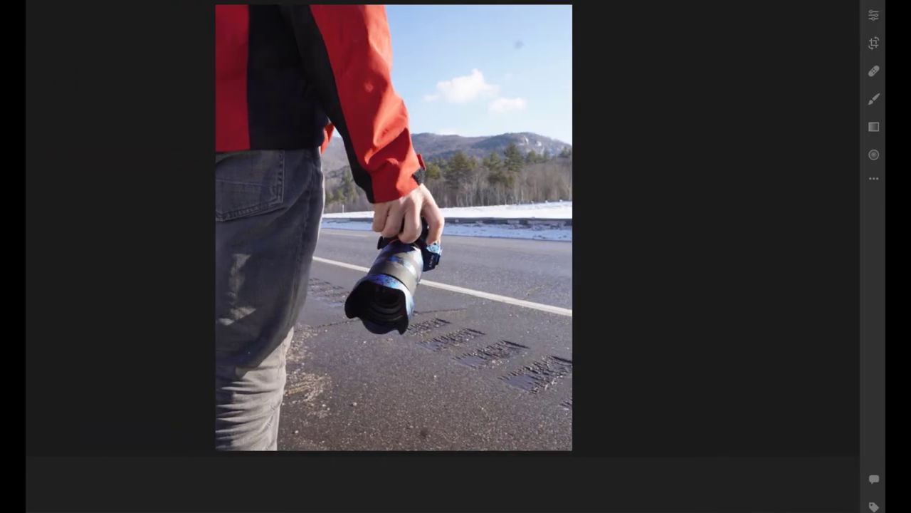
{"action": "key", "text": "/"}
{"action": "key", "text": "Right"}
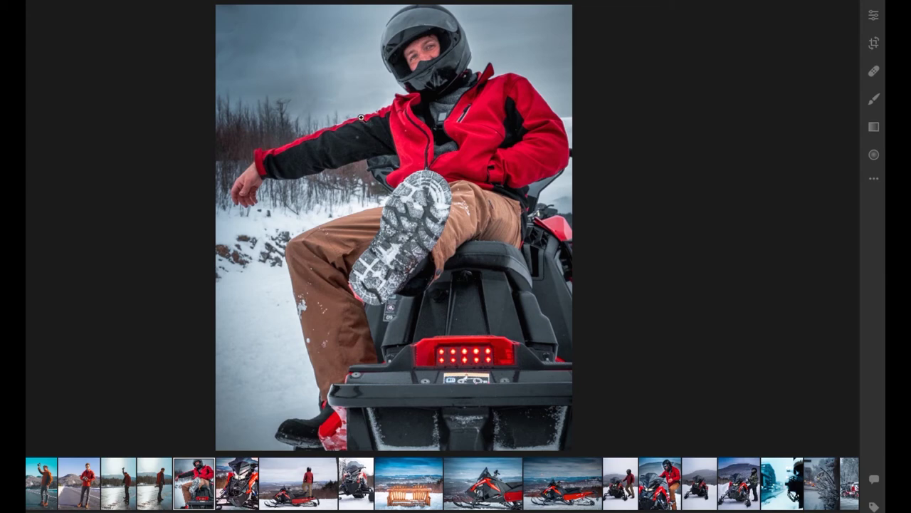
{"action": "left_click", "coordinate": [304, 107]}
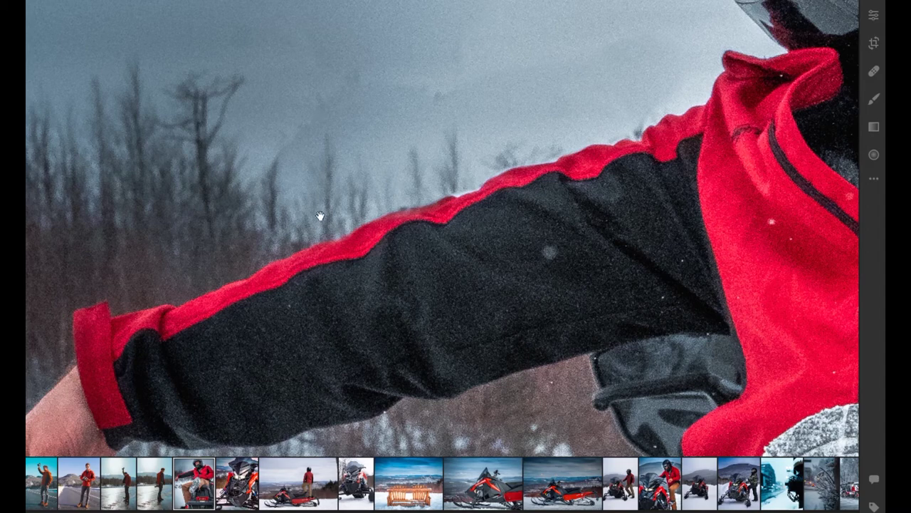
{"action": "left_click", "coordinate": [281, 179]}
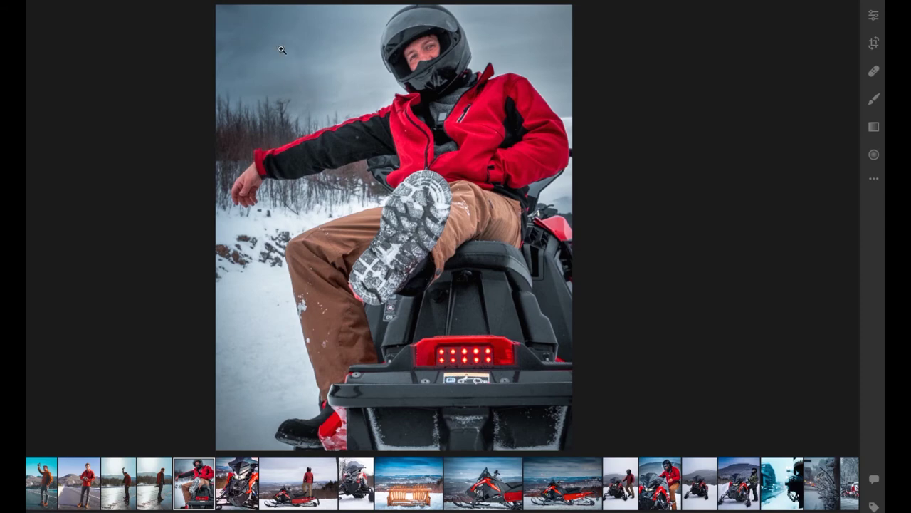
With the Healing Brush, move the sky heal spot's source to a different patch of sky
{"action": "left_click", "coordinate": [876, 78]}
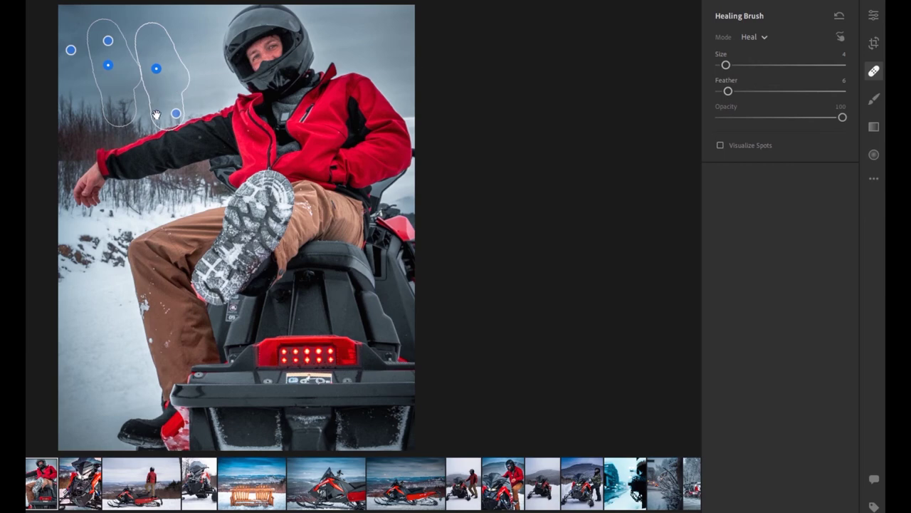
{"action": "left_click_drag", "start_coordinate": [107, 65], "coordinate": [107, 98]}
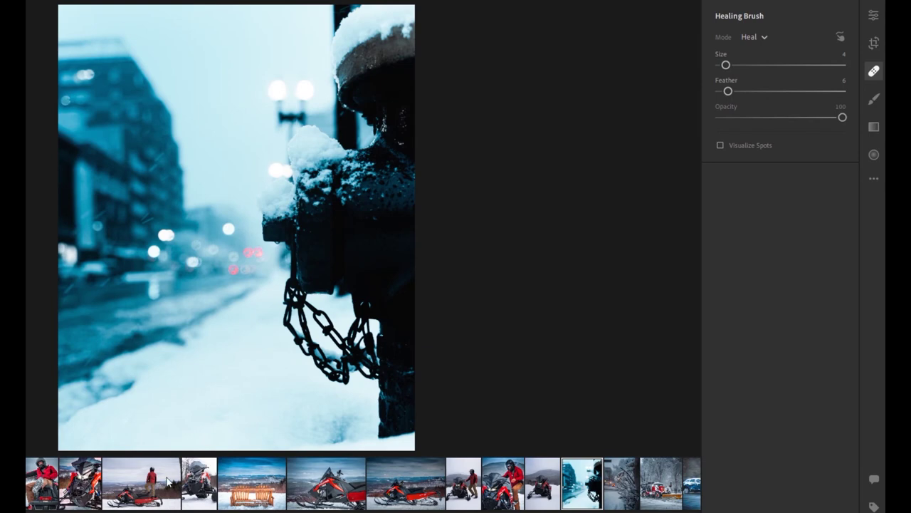
Browse the filmstrip to the snowplow truck photo and show its light and curve adjustments
{"action": "left_click", "coordinate": [168, 482]}
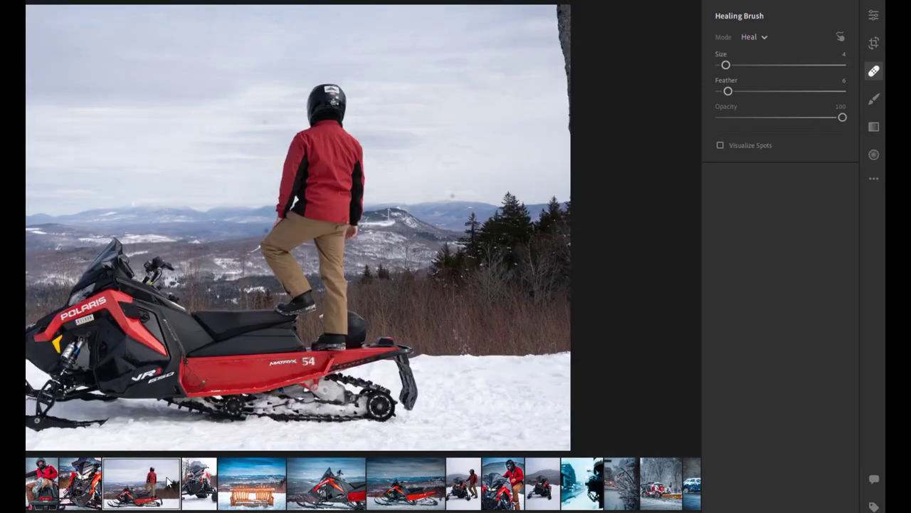
{"action": "left_click", "coordinate": [670, 497]}
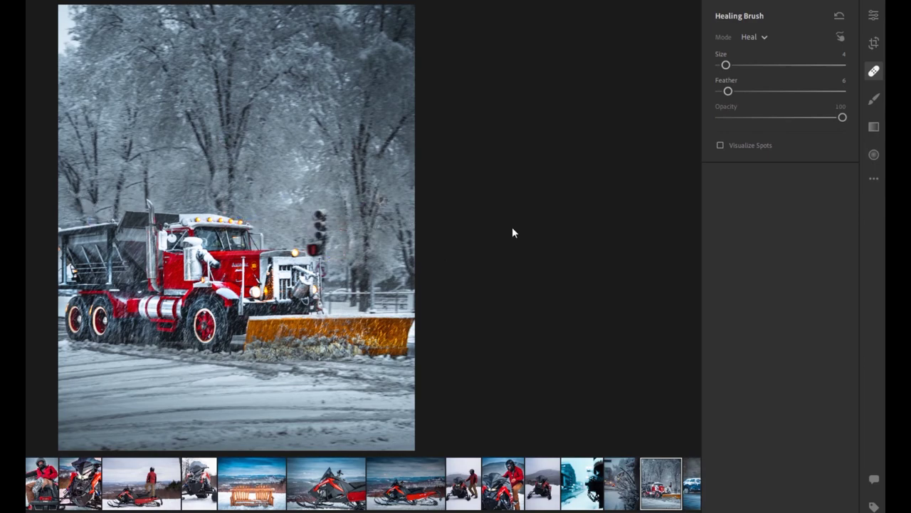
{"action": "left_click", "coordinate": [873, 15]}
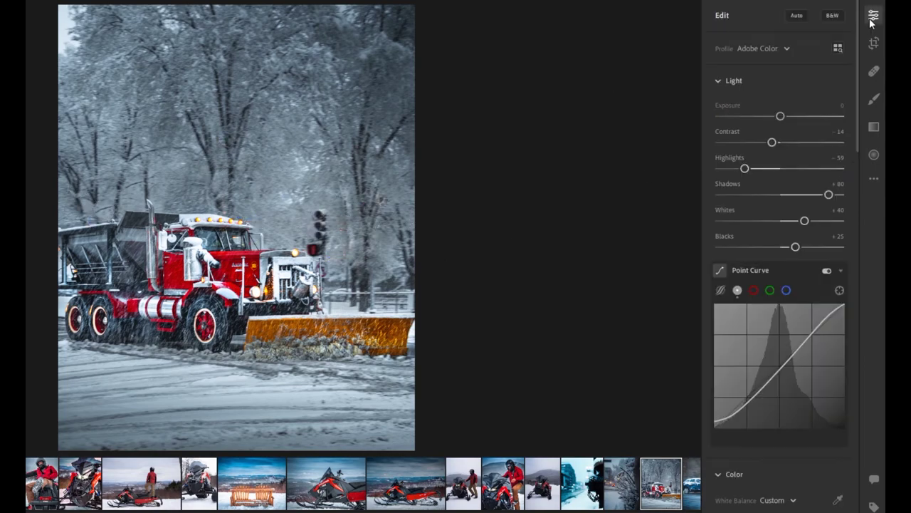
{"action": "left_click", "coordinate": [312, 240]}
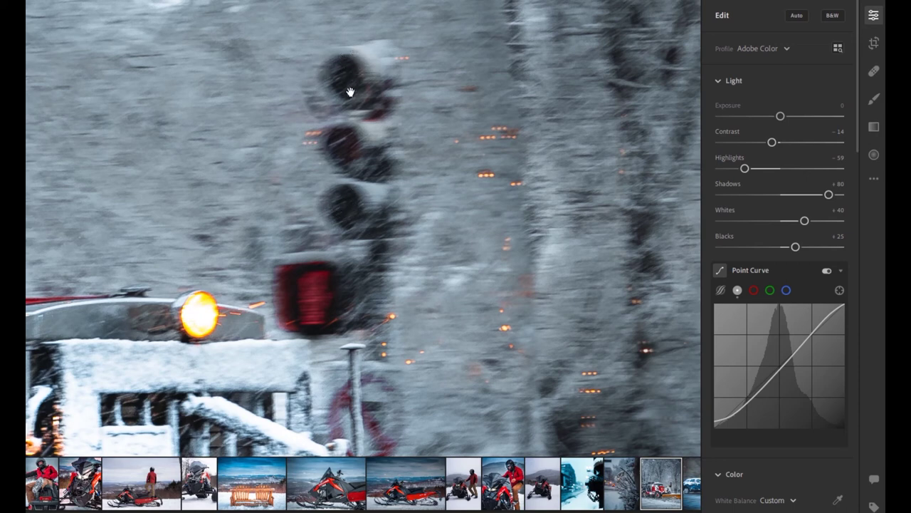
{"action": "left_click", "coordinate": [470, 218]}
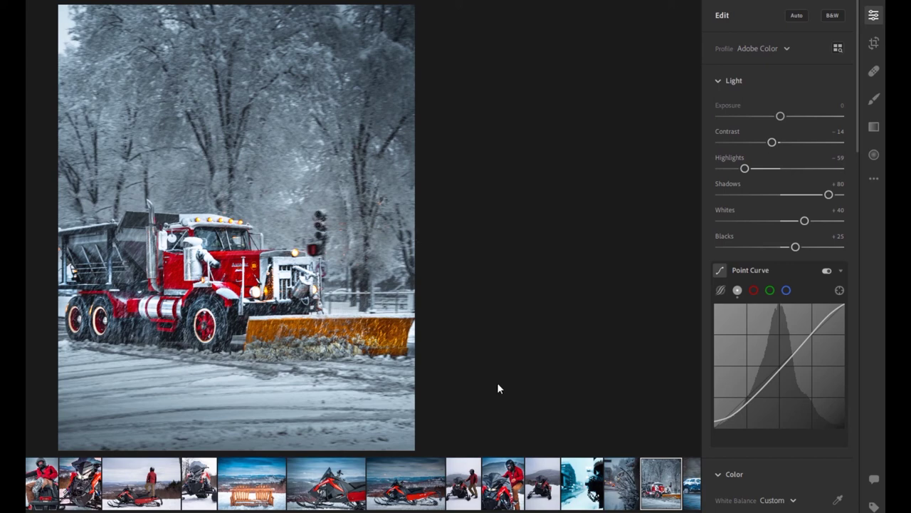
{"action": "left_click", "coordinate": [415, 480]}
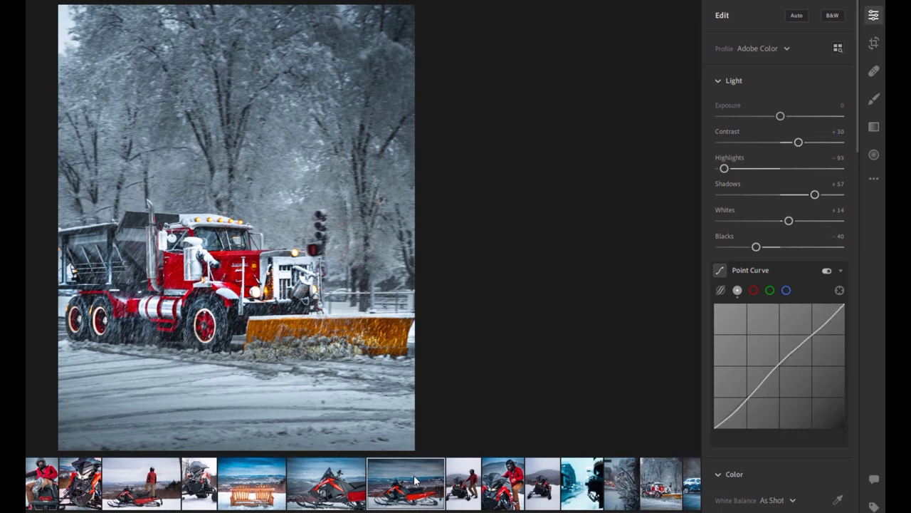
Open the unedited photo of the helmeted rider standing beside the red snowmobile
{"action": "left_click", "coordinate": [474, 485]}
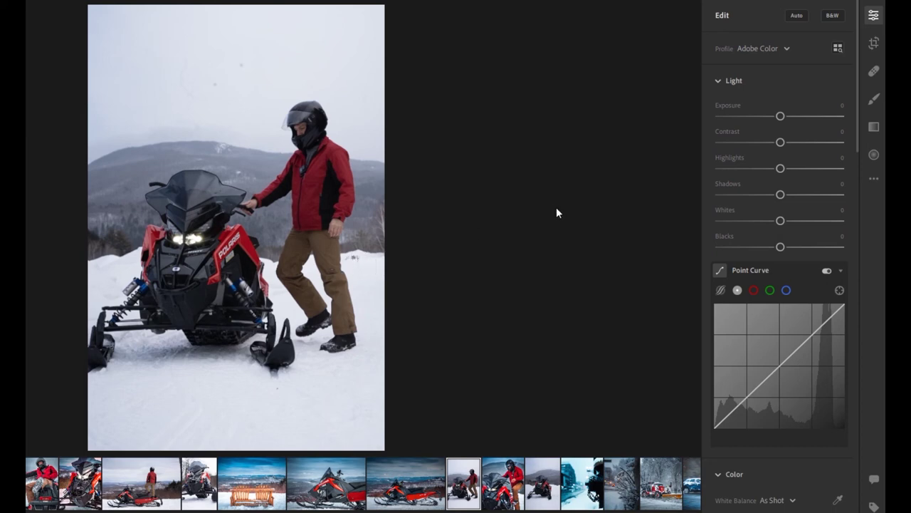
Heal the dark snow spot beside the man's leg at size 5, sampling nearby snow
{"action": "left_click", "coordinate": [875, 71]}
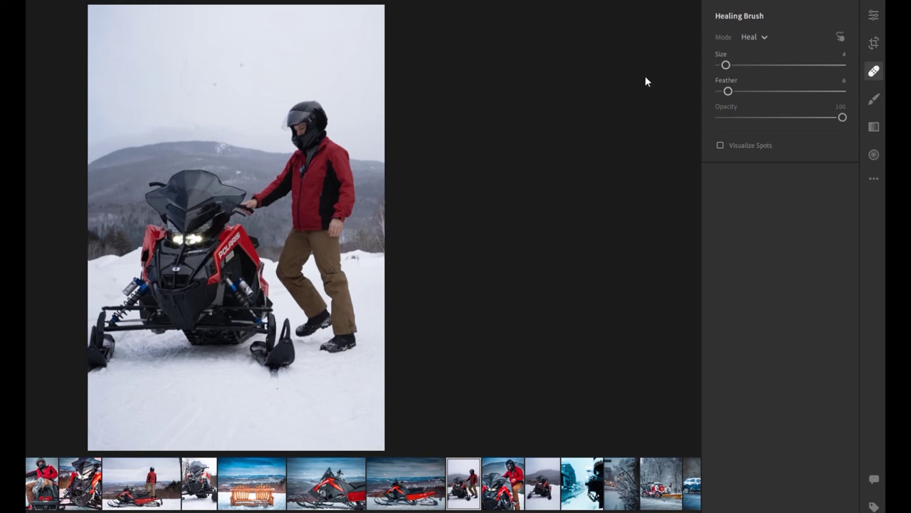
{"action": "left_click_drag", "start_coordinate": [725, 64], "coordinate": [728, 65]}
{"action": "left_click", "coordinate": [350, 257]}
{"action": "mouse_move", "coordinate": [356, 362]}
{"action": "left_mouse_down"}
{"action": "mouse_move", "coordinate": [363, 302]}
{"action": "mouse_move", "coordinate": [345, 302]}
{"action": "mouse_move", "coordinate": [314, 203]}
{"action": "mouse_move", "coordinate": [329, 163]}
{"action": "mouse_move", "coordinate": [329, 191]}
{"action": "mouse_move", "coordinate": [321, 200]}
{"action": "mouse_move", "coordinate": [345, 96]}
{"action": "mouse_move", "coordinate": [354, 100]}
{"action": "mouse_move", "coordinate": [387, 274]}
{"action": "mouse_move", "coordinate": [353, 390]}
{"action": "mouse_move", "coordinate": [362, 375]}
{"action": "left_mouse_up"}
{"action": "key", "text": "shift+p"}
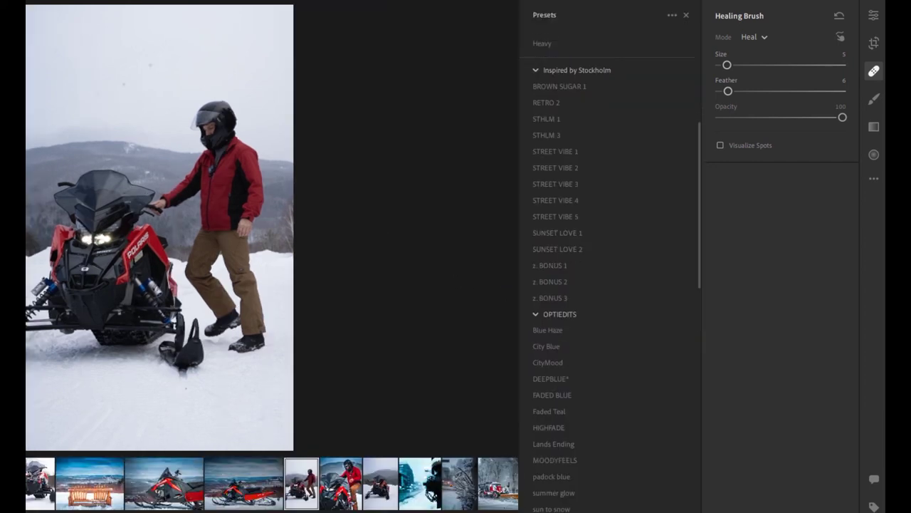
Try the Blue Haze preset, then apply City Blue from OPTIEDITS
{"action": "left_click", "coordinate": [545, 330]}
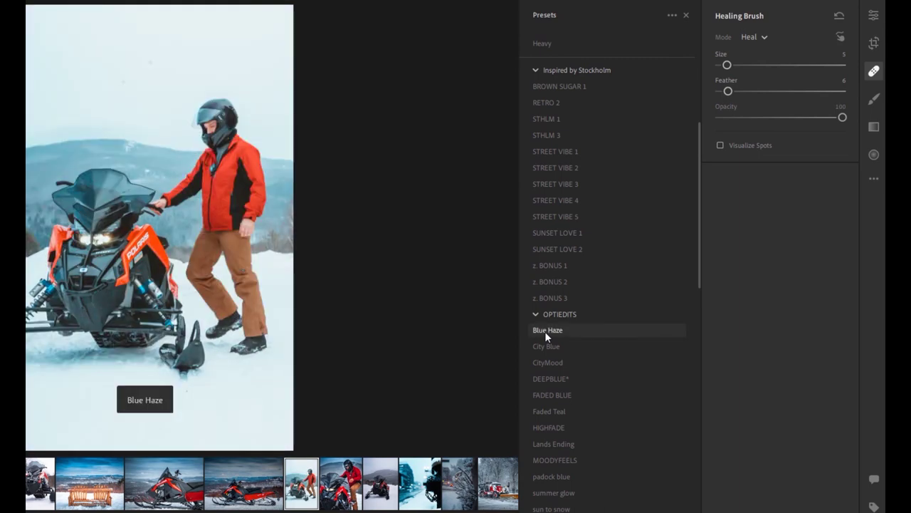
{"action": "left_click", "coordinate": [551, 343]}
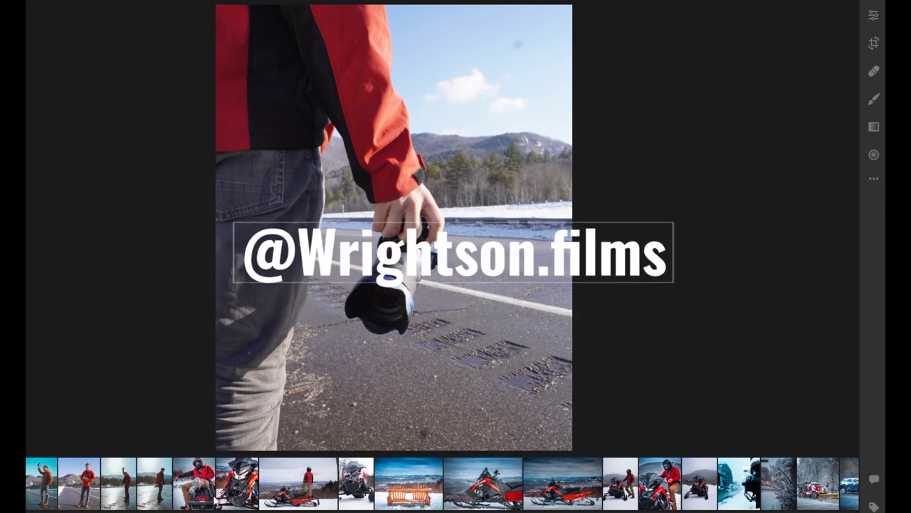
Review the edited snowmobile photos one by one, ending on the snowy branches shot
{"action": "left_click", "coordinate": [290, 479]}
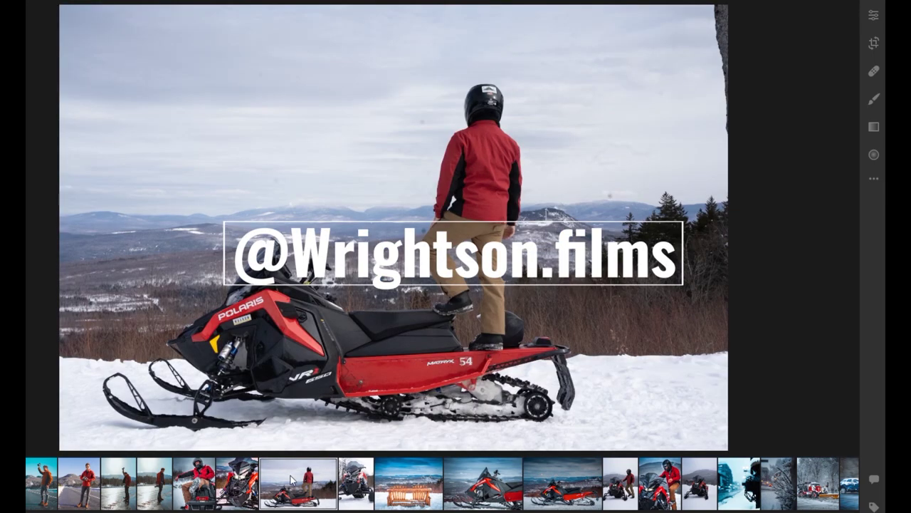
{"action": "left_click", "coordinate": [205, 470]}
{"action": "left_click", "coordinate": [351, 499]}
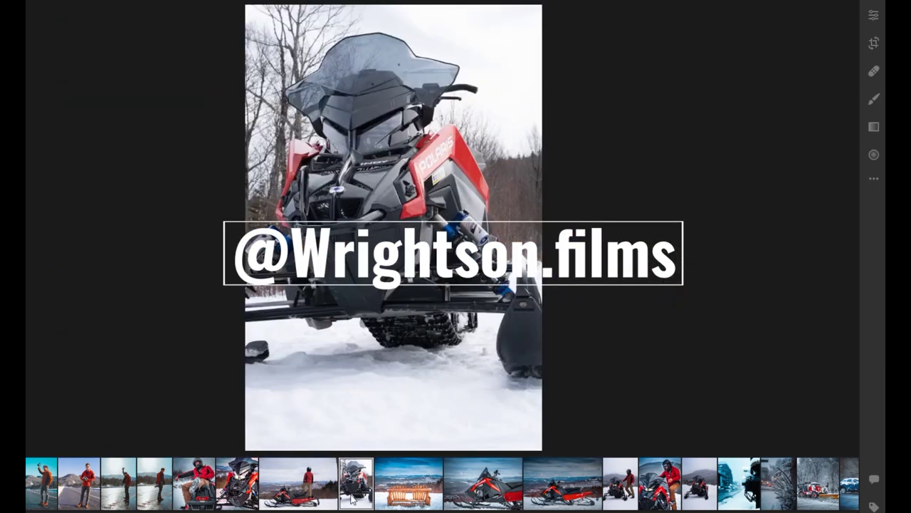
{"action": "left_click", "coordinate": [186, 482]}
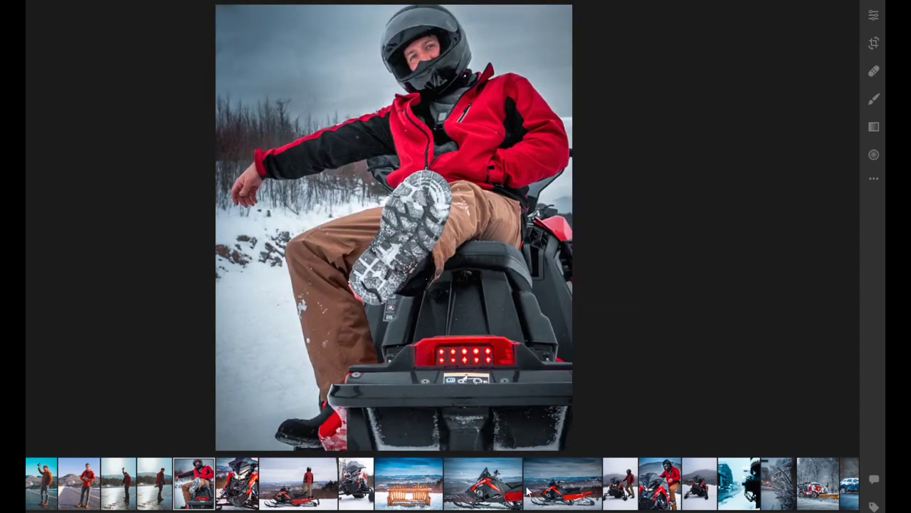
{"action": "left_click", "coordinate": [633, 487]}
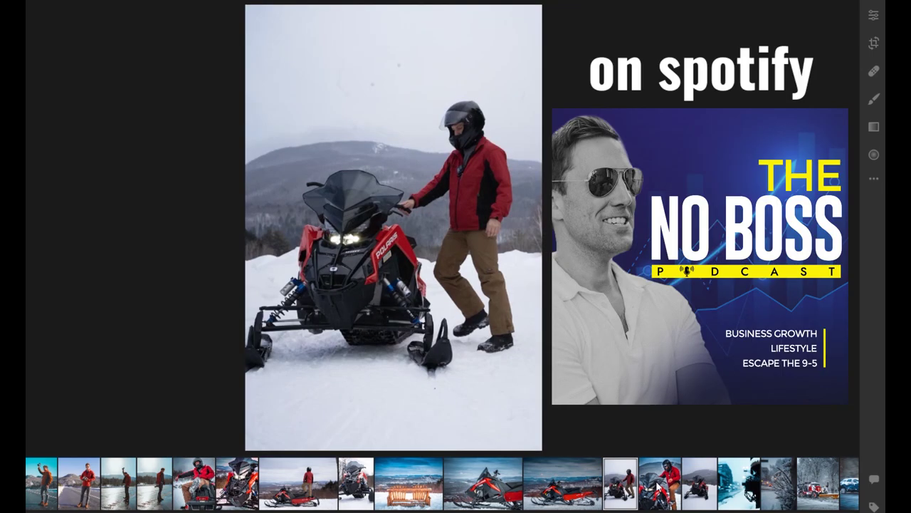
{"action": "left_click", "coordinate": [658, 488]}
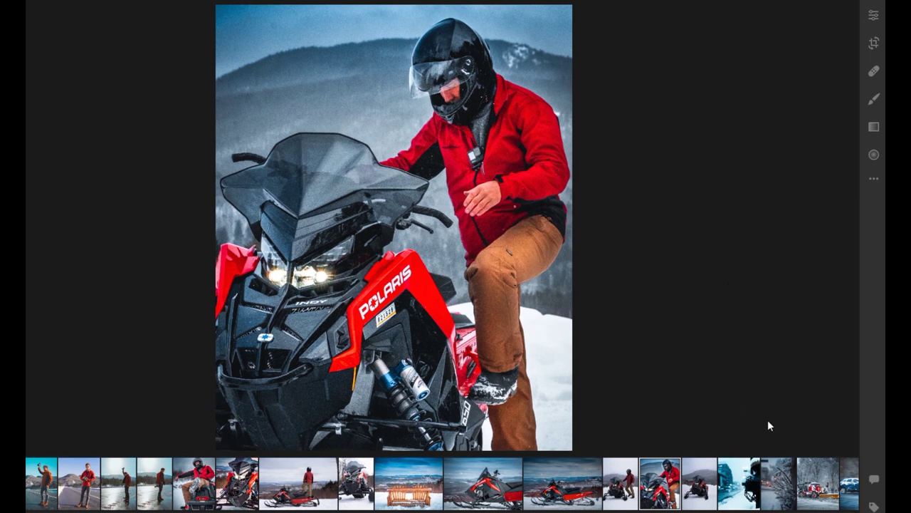
{"action": "left_click", "coordinate": [784, 492]}
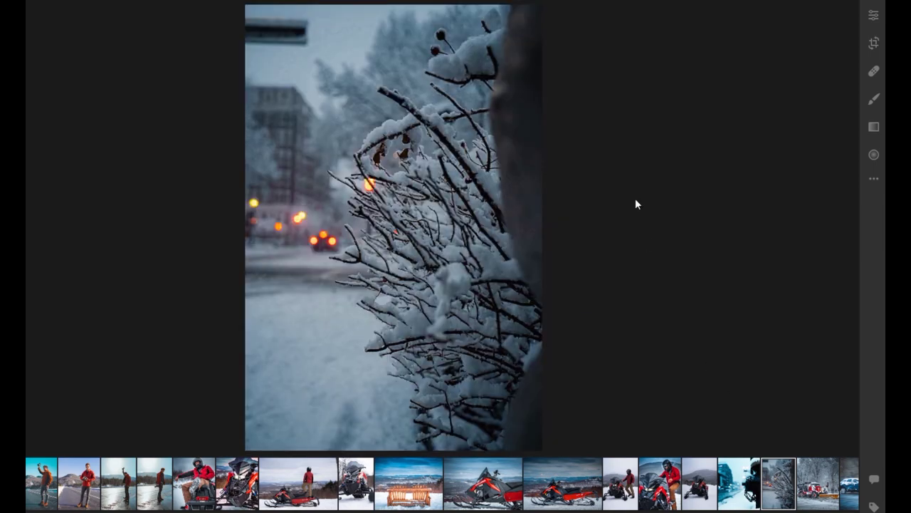